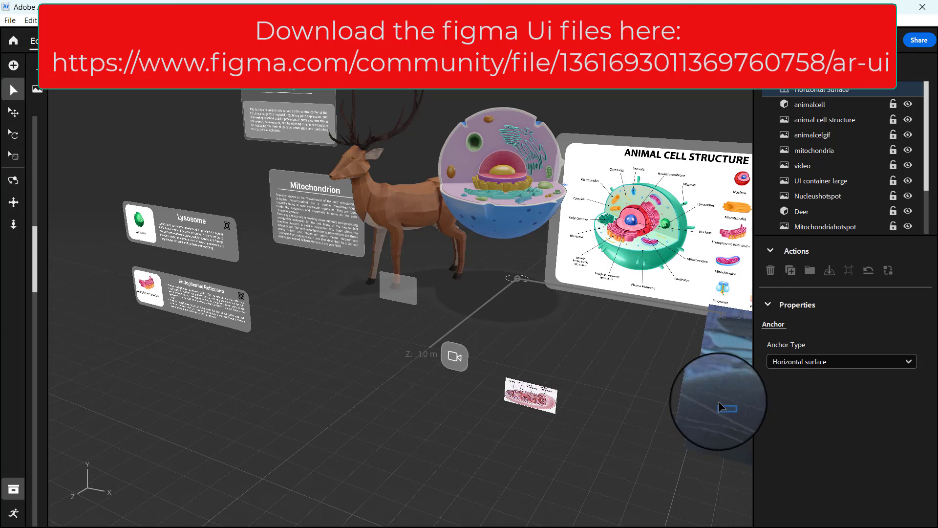
Scale the large UI container up to 1.7 and move it along X to about 57.5 cm
{"action": "left_click", "coordinate": [718, 400]}
{"action": "left_click", "coordinate": [529, 397]}
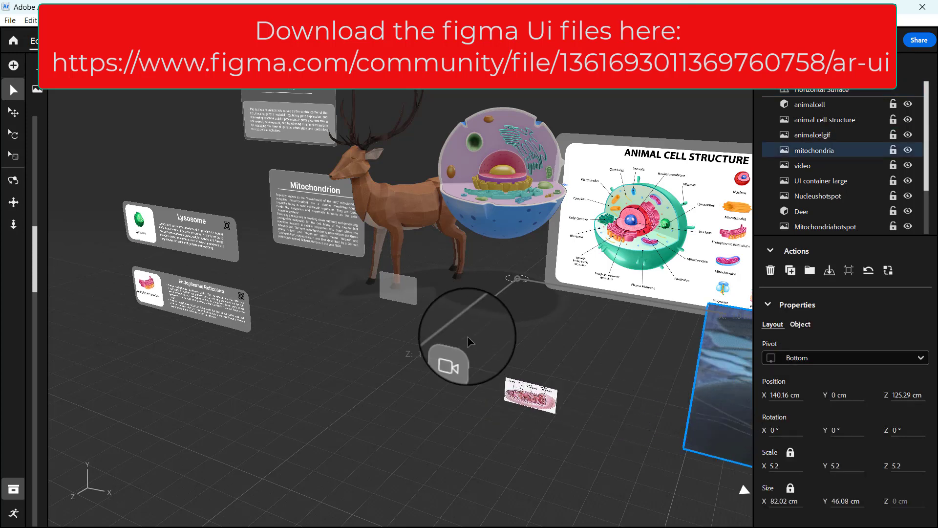
{"action": "left_click", "coordinate": [389, 287]}
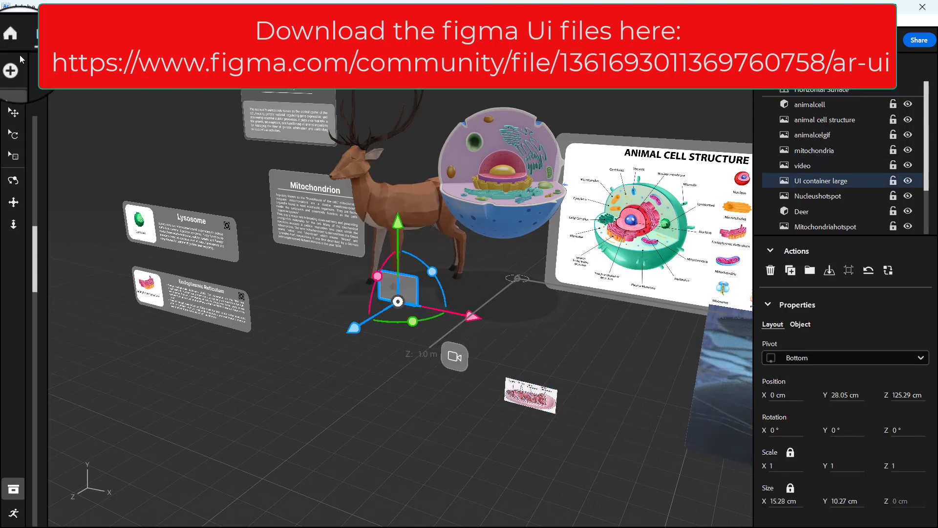
{"action": "left_click", "coordinate": [16, 161]}
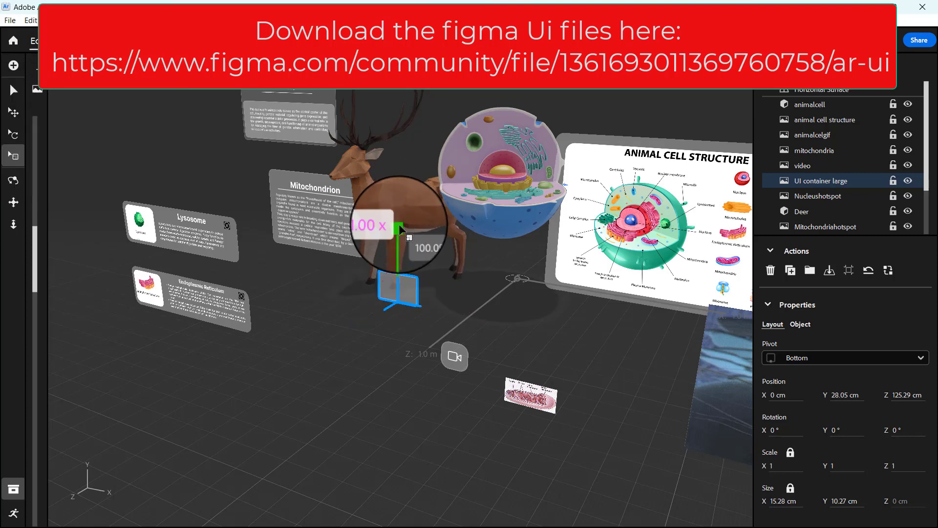
{"action": "left_click_drag", "start_coordinate": [399, 224], "coordinate": [406, 181]}
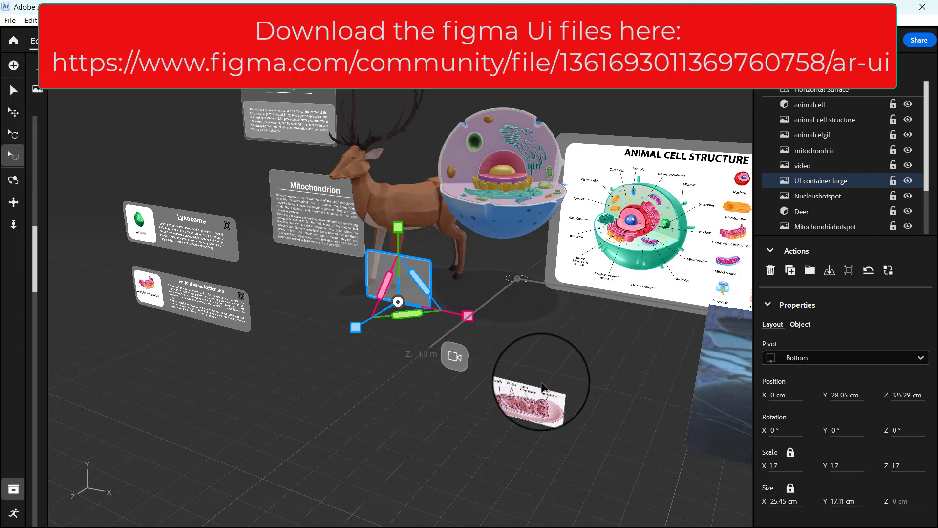
{"action": "left_click", "coordinate": [14, 89]}
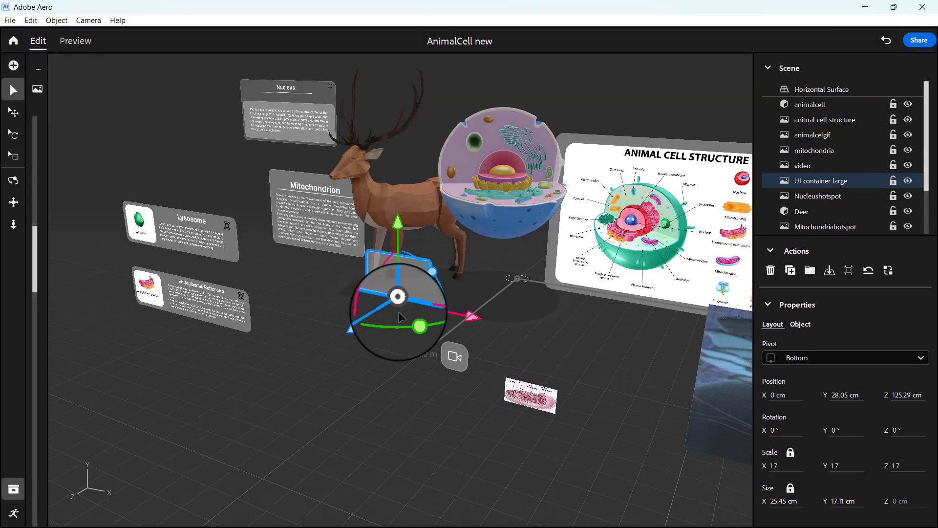
{"action": "left_click_drag", "start_coordinate": [473, 315], "coordinate": [648, 383]}
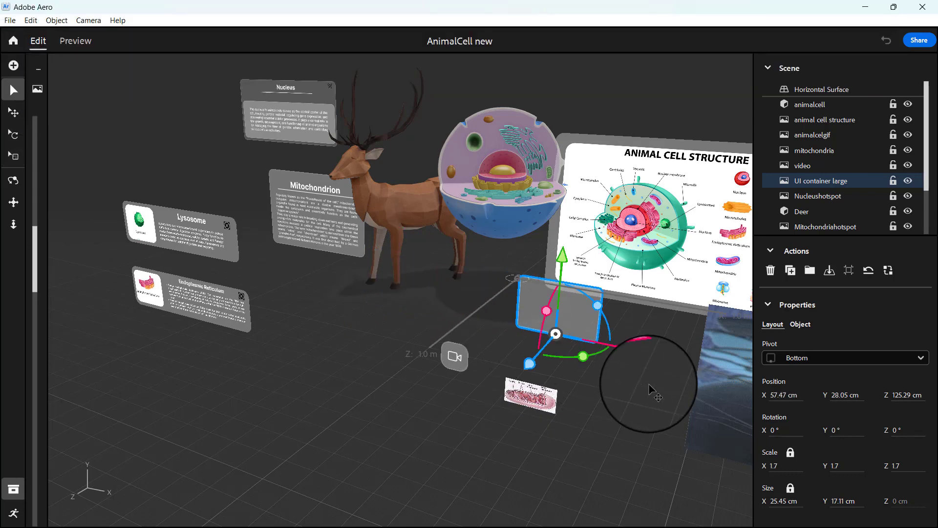
Move the small mitochondria image to about 38.7 cm on X and 67.4 cm on Z
{"action": "left_click", "coordinate": [530, 405]}
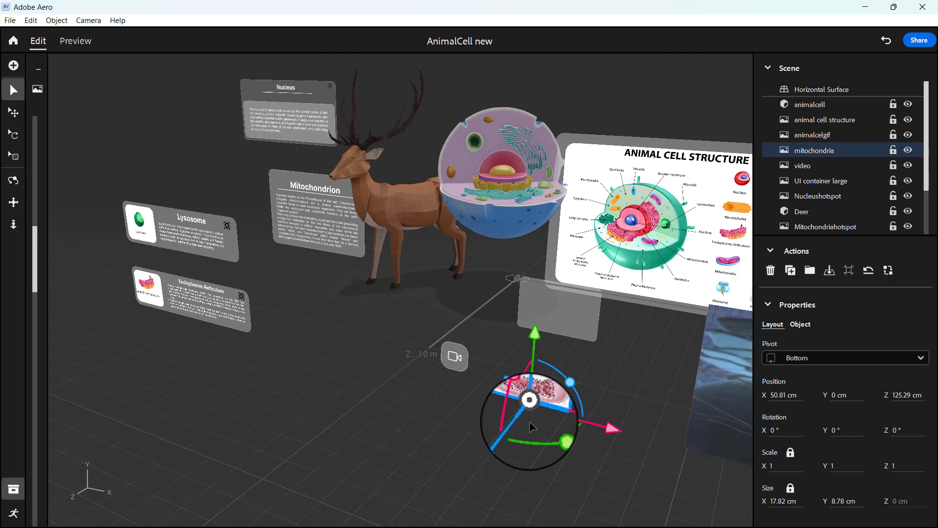
{"action": "left_click_drag", "start_coordinate": [505, 447], "coordinate": [579, 367]}
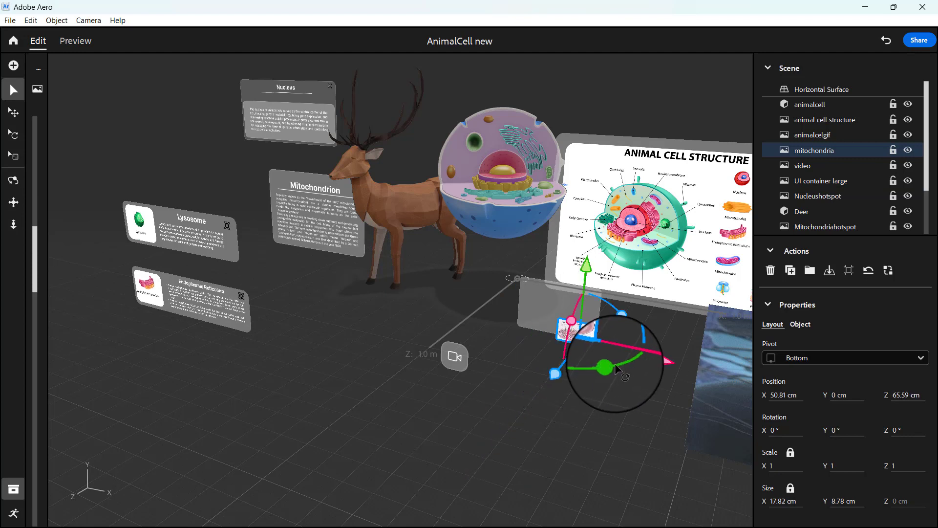
{"action": "left_click_drag", "start_coordinate": [660, 361], "coordinate": [626, 347]}
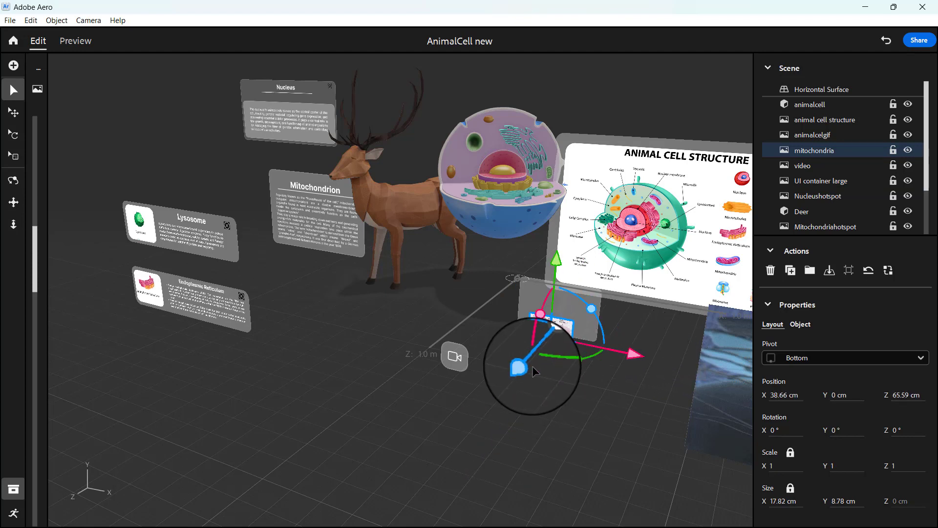
{"action": "left_click_drag", "start_coordinate": [523, 365], "coordinate": [521, 367]}
{"action": "scroll", "coordinate": [566, 371], "scroll_direction": "up", "scroll_amount": 5}
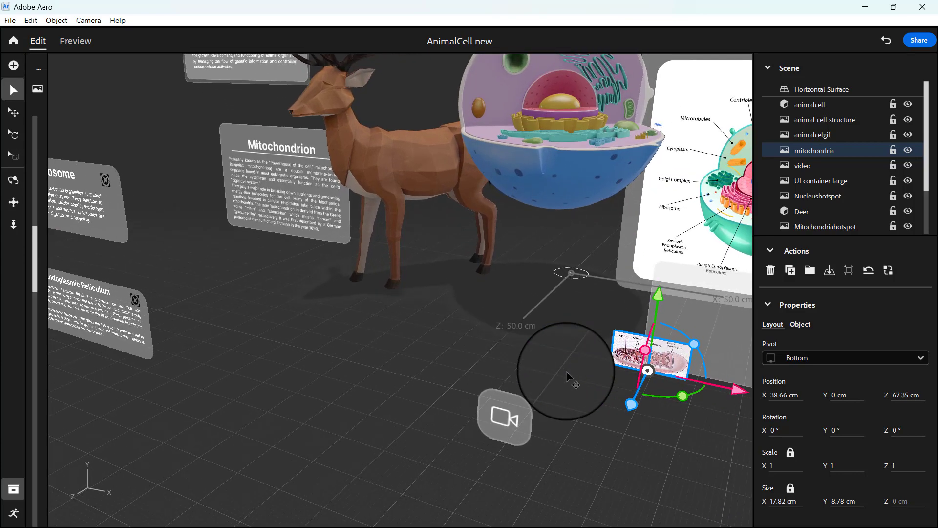
Bring the mitochondria image forward to about 122.4 cm on Z and raise it to about 29.4 cm on Y
{"action": "right_click_drag", "start_coordinate": [566, 370], "coordinate": [526, 363]}
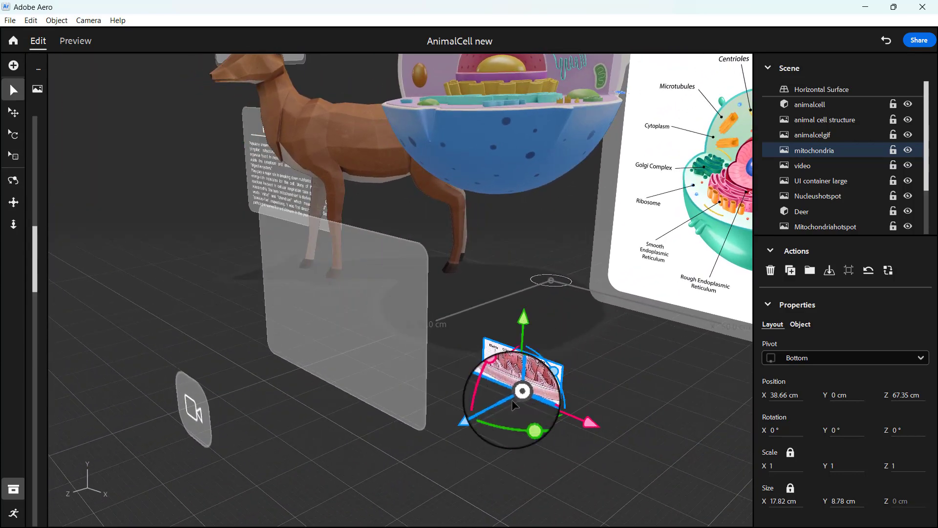
{"action": "left_click_drag", "start_coordinate": [466, 419], "coordinate": [298, 455]}
{"action": "left_click_drag", "start_coordinate": [395, 390], "coordinate": [374, 312]}
{"action": "mouse_move", "coordinate": [330, 419]}
{"action": "left_mouse_down"}
{"action": "mouse_move", "coordinate": [315, 418]}
{"action": "mouse_move", "coordinate": [322, 430]}
{"action": "left_mouse_up"}
{"action": "right_click_drag", "start_coordinate": [415, 454], "coordinate": [367, 454]}
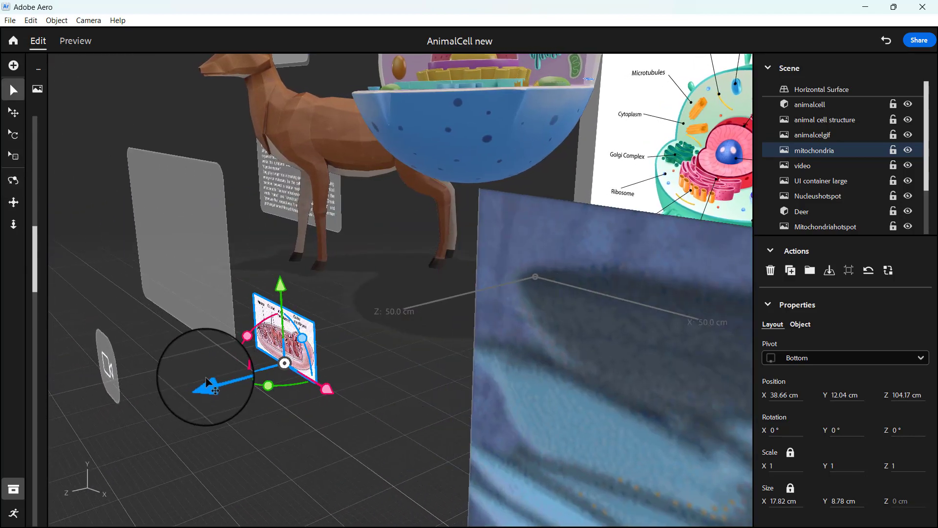
{"action": "left_click_drag", "start_coordinate": [206, 381], "coordinate": [94, 388]}
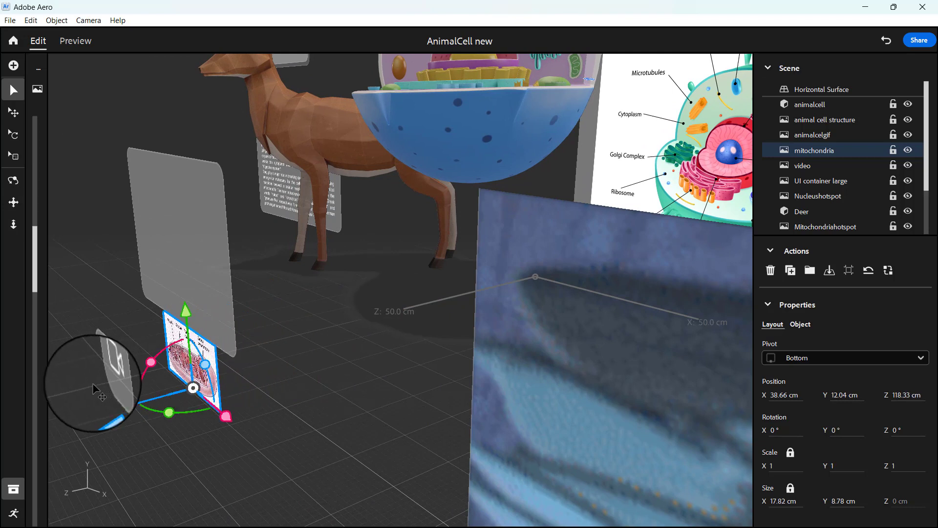
{"action": "left_click_drag", "start_coordinate": [186, 311], "coordinate": [140, 191]}
{"action": "left_click_drag", "start_coordinate": [99, 283], "coordinate": [60, 276]}
Try to shift the mitochondria image freely toward the container's front face, and undo that move
{"action": "scroll", "coordinate": [209, 311], "scroll_direction": "up", "scroll_amount": 3}
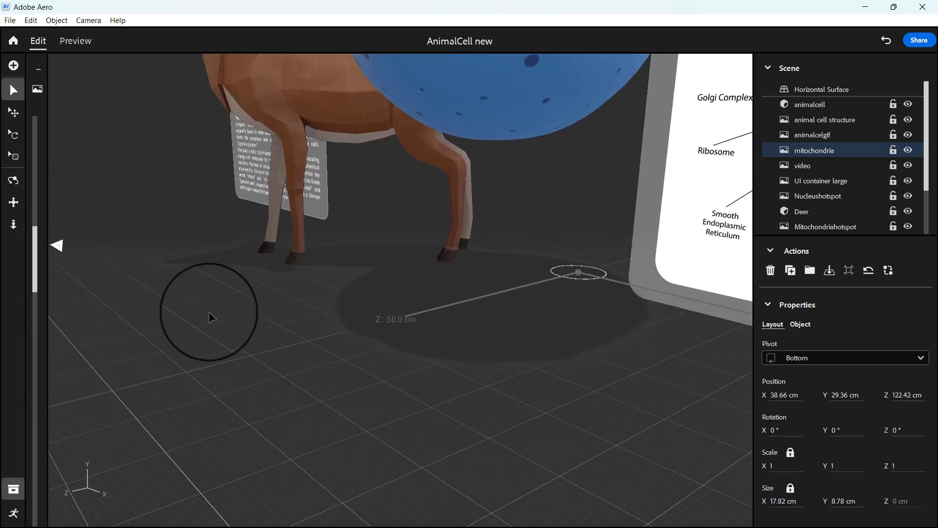
{"action": "right_click", "coordinate": [209, 312]}
{"action": "scroll", "coordinate": [209, 312], "scroll_direction": "down", "scroll_amount": 4}
{"action": "right_click_drag", "start_coordinate": [209, 312], "coordinate": [181, 333]}
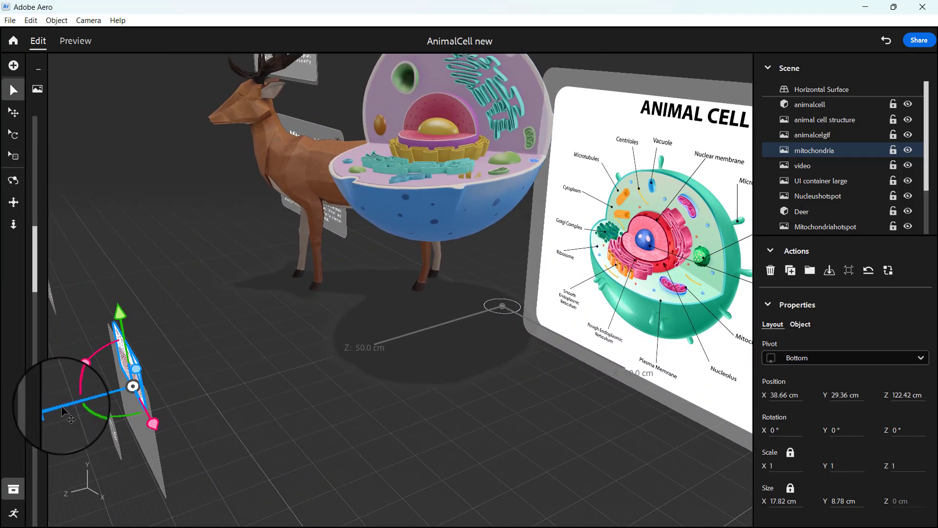
{"action": "left_click_drag", "start_coordinate": [133, 388], "coordinate": [126, 390]}
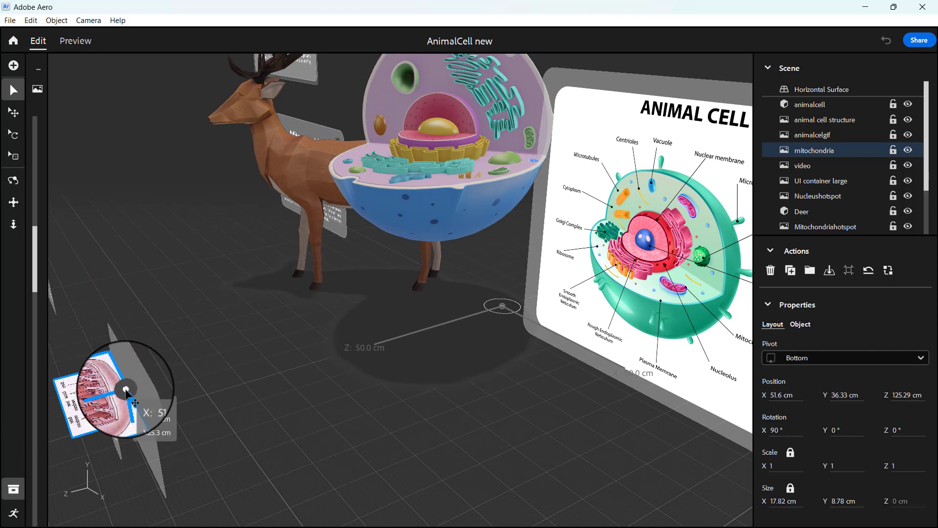
{"action": "left_click", "coordinate": [31, 20]}
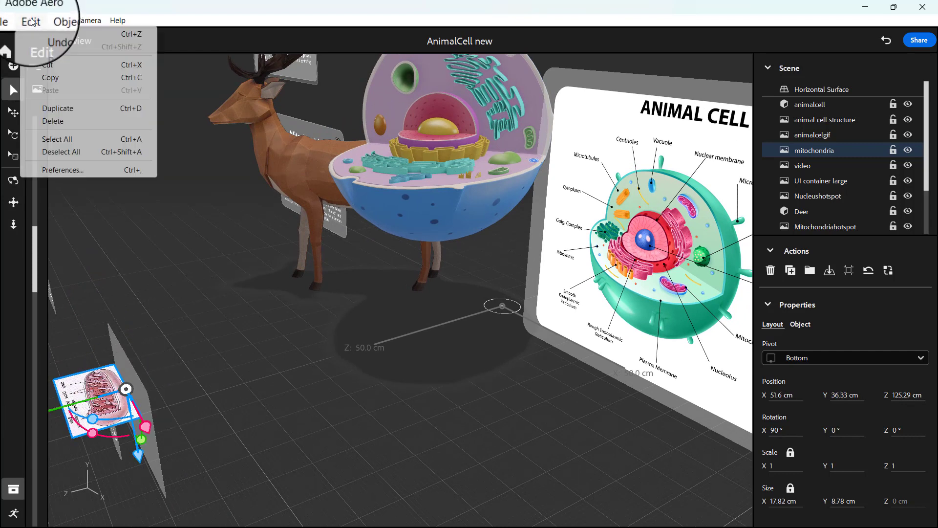
{"action": "left_click", "coordinate": [49, 34]}
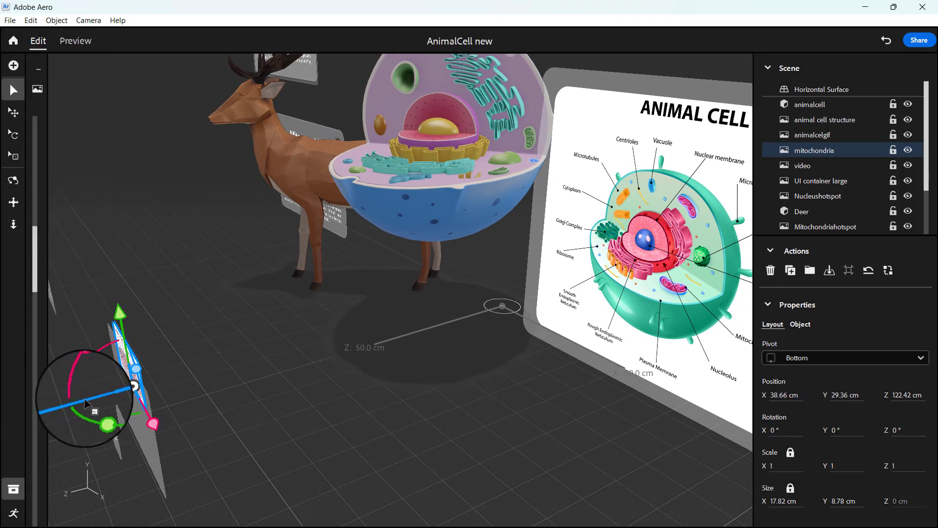
Scale the mitochondria image to 1.1 and move it just in front of the container, about 125.4 cm on Z
{"action": "left_click_drag", "start_coordinate": [85, 399], "coordinate": [82, 405]}
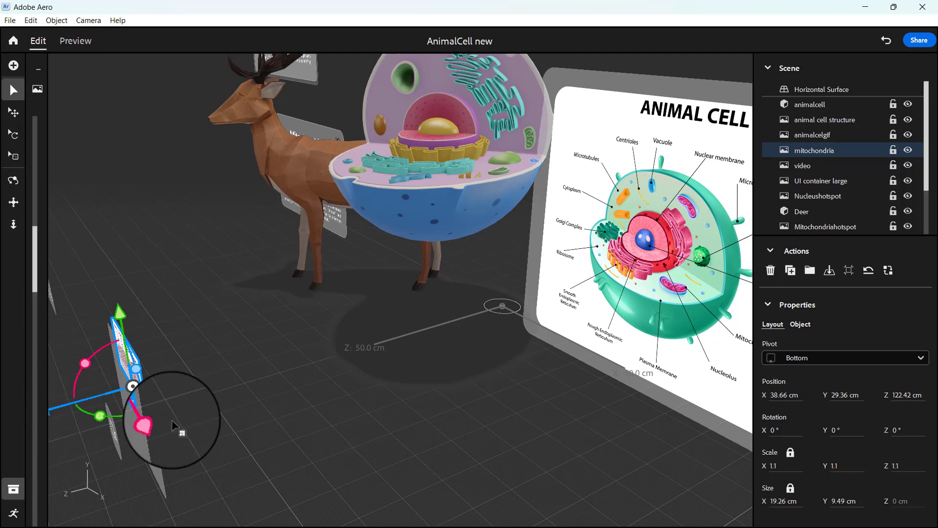
{"action": "right_click_drag", "start_coordinate": [250, 444], "coordinate": [259, 440]}
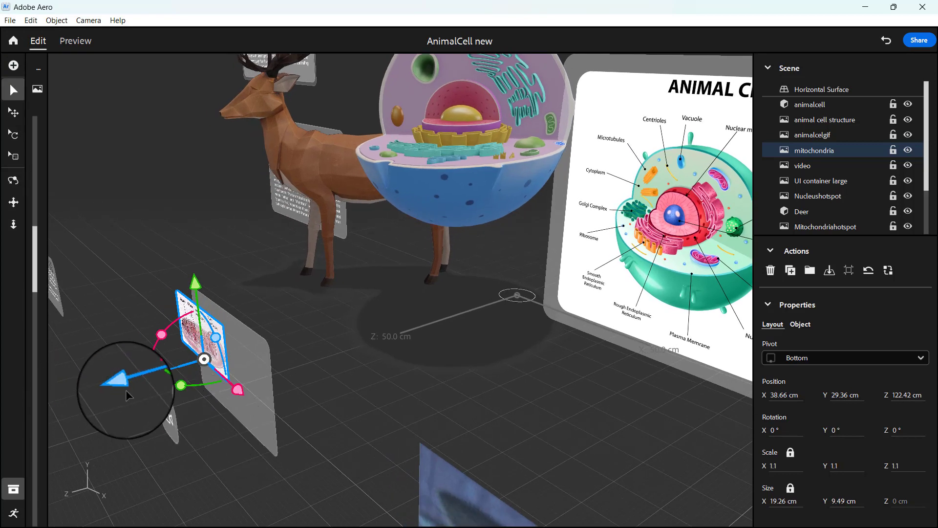
{"action": "left_click_drag", "start_coordinate": [123, 388], "coordinate": [114, 391]}
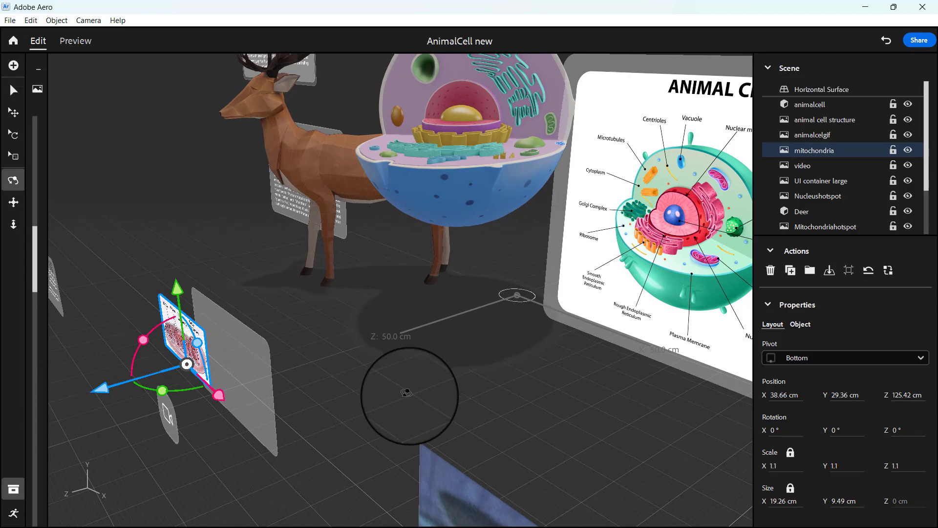
Centre the mitochondria image on the large UI container at about 57.1 cm on X and 31.6 cm on Y
{"action": "right_click_drag", "start_coordinate": [410, 396], "coordinate": [432, 388]}
{"action": "scroll", "coordinate": [409, 394], "scroll_direction": "up", "scroll_amount": 3}
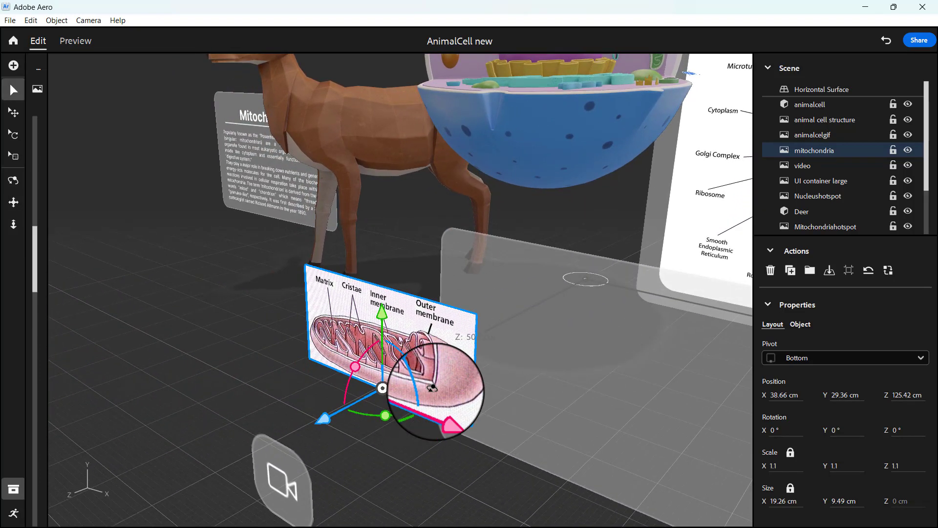
{"action": "middle_click_drag", "start_coordinate": [356, 406], "coordinate": [307, 440]}
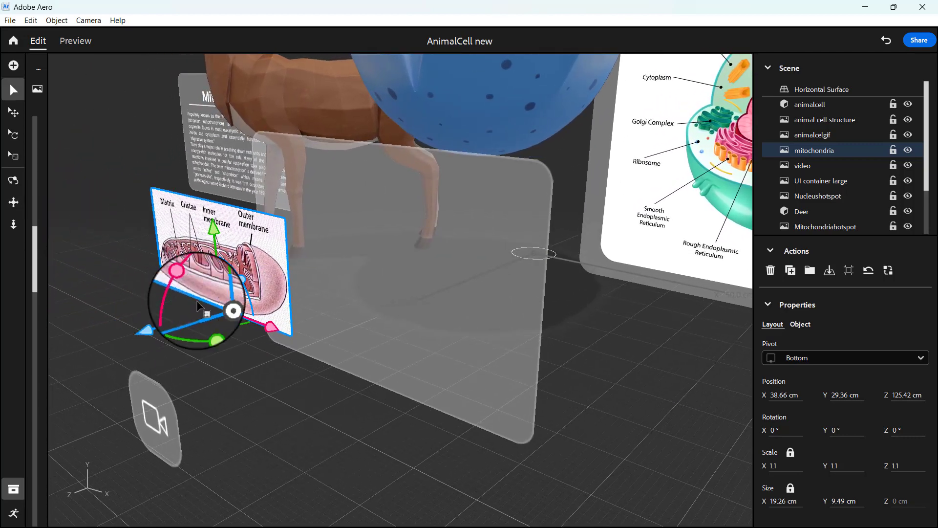
{"action": "left_click_drag", "start_coordinate": [277, 328], "coordinate": [472, 393]}
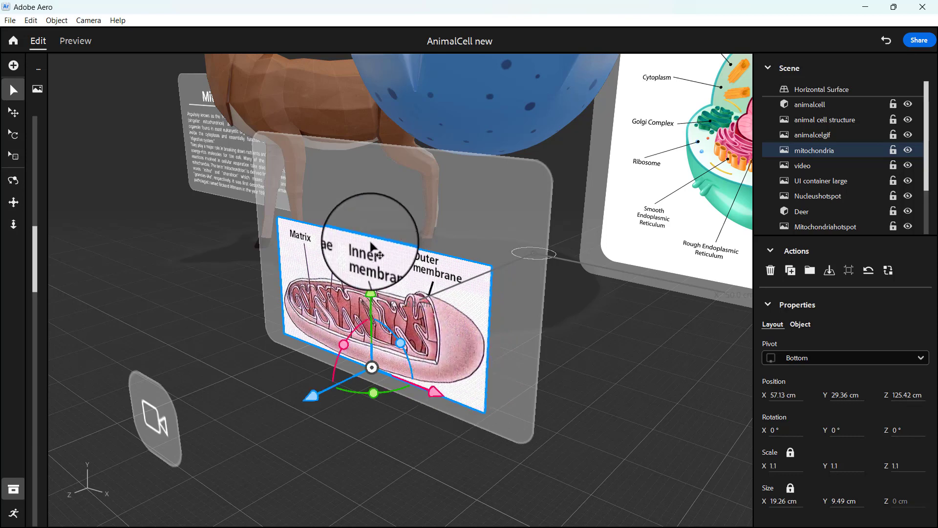
{"action": "left_click_drag", "start_coordinate": [368, 288], "coordinate": [368, 257]}
{"action": "left_click", "coordinate": [638, 401]}
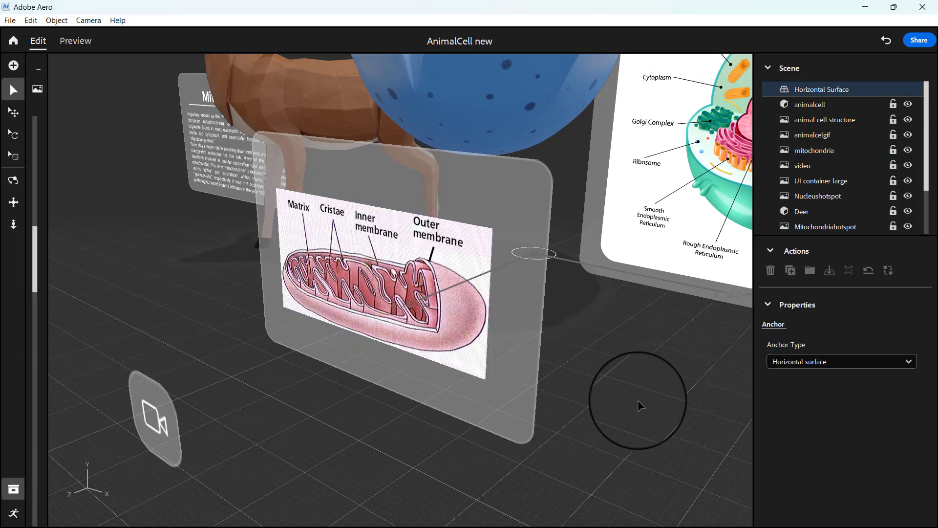
Nudge the mitochondria image slightly forward from the container to about 125.5 cm on Z
{"action": "mouse_move", "coordinate": [638, 400]}
{"action": "right_mouse_down"}
{"action": "mouse_move", "coordinate": [601, 408]}
{"action": "mouse_move", "coordinate": [638, 400]}
{"action": "right_mouse_up"}
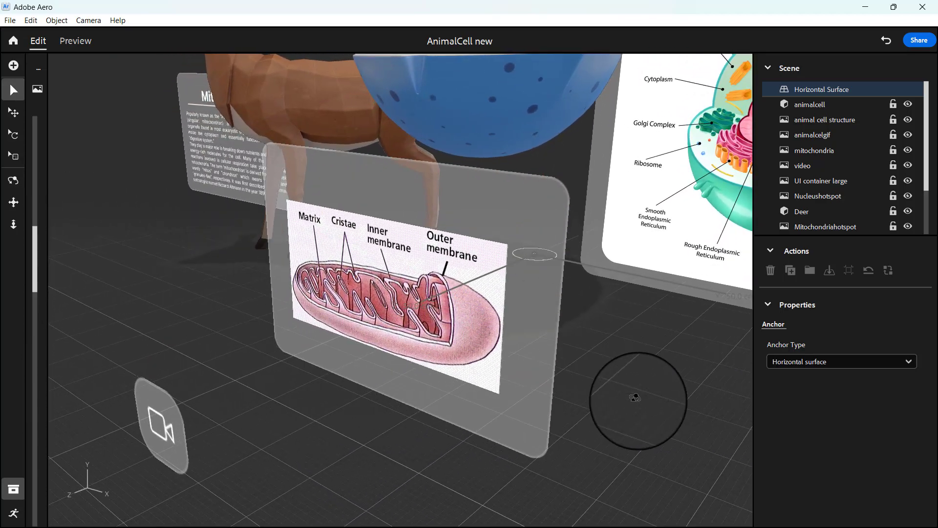
{"action": "scroll", "coordinate": [638, 400], "scroll_direction": "up", "scroll_amount": 2}
{"action": "scroll", "coordinate": [638, 400], "scroll_direction": "down", "scroll_amount": 5}
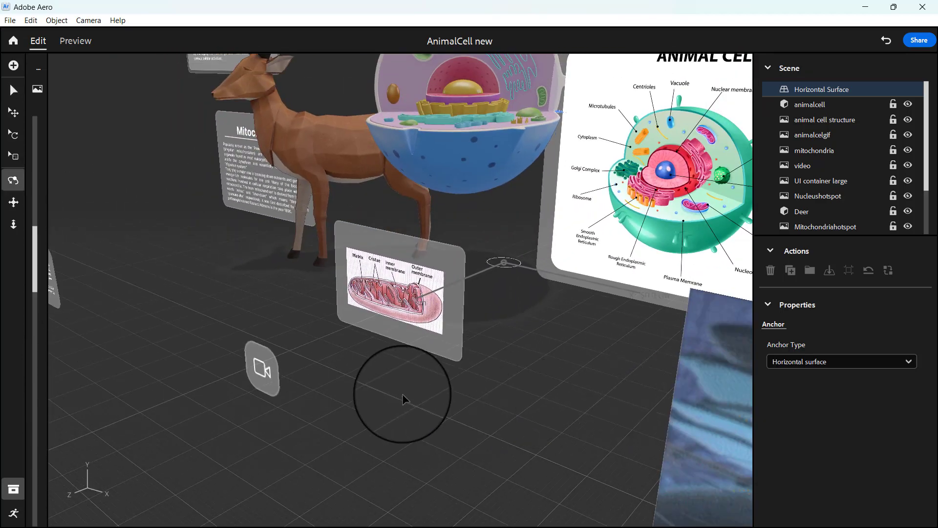
{"action": "mouse_move", "coordinate": [403, 400]}
{"action": "right_mouse_down"}
{"action": "mouse_move", "coordinate": [438, 389]}
{"action": "mouse_move", "coordinate": [392, 389]}
{"action": "mouse_move", "coordinate": [415, 391]}
{"action": "right_mouse_up"}
{"action": "scroll", "coordinate": [572, 360], "scroll_direction": "up", "scroll_amount": 3}
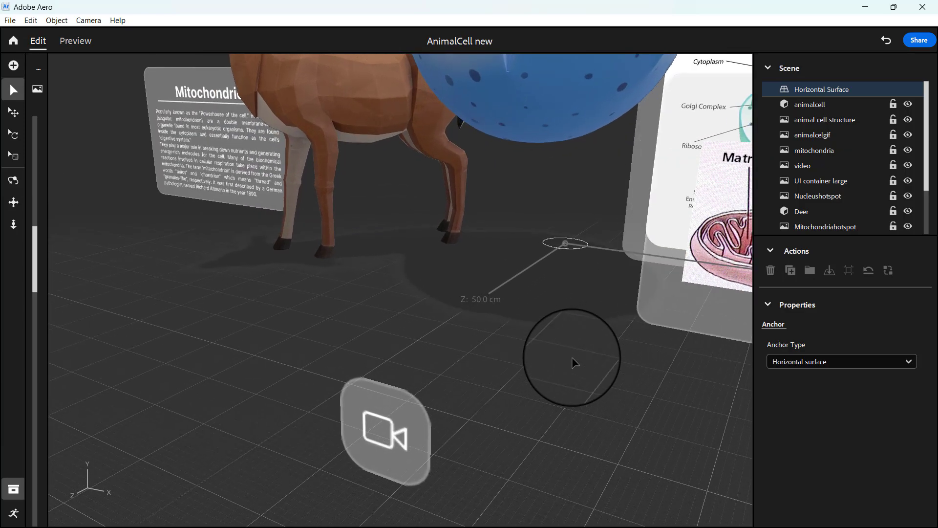
{"action": "right_click_drag", "start_coordinate": [572, 359], "coordinate": [549, 339]}
{"action": "left_click", "coordinate": [344, 291]}
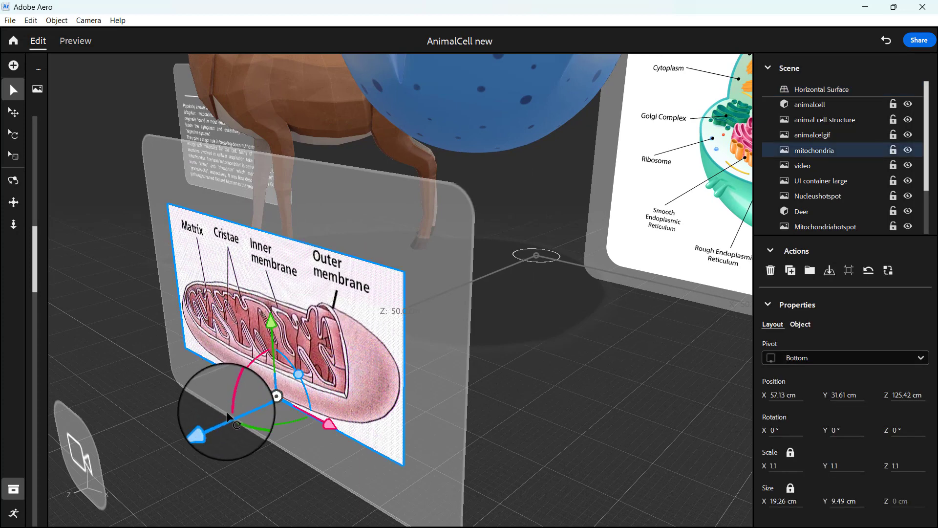
{"action": "left_click_drag", "start_coordinate": [209, 427], "coordinate": [207, 425]}
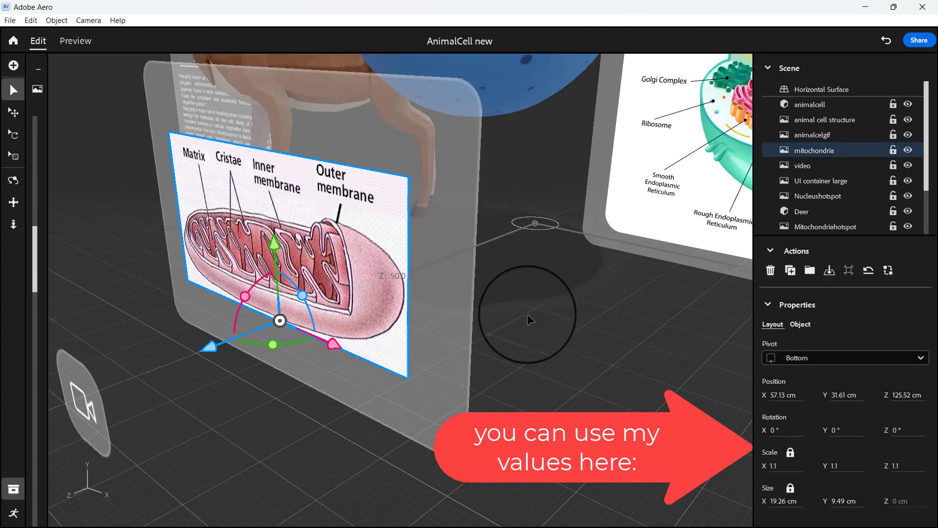
{"action": "left_click", "coordinate": [477, 295]}
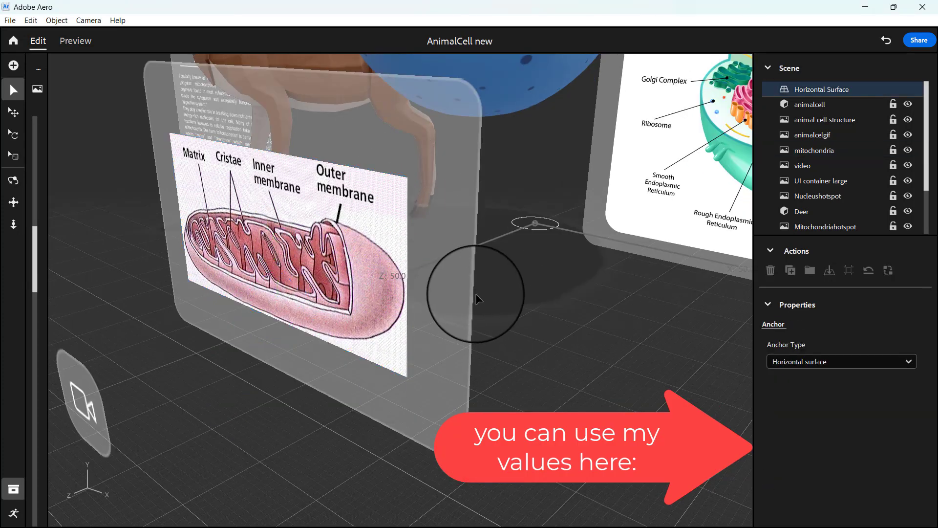
Reduce the large UI container's scale to 1.5 and select the mitochondria image in front of it
{"action": "mouse_move", "coordinate": [477, 295]}
{"action": "right_mouse_down"}
{"action": "mouse_move", "coordinate": [541, 297]}
{"action": "mouse_move", "coordinate": [488, 296]}
{"action": "right_mouse_up"}
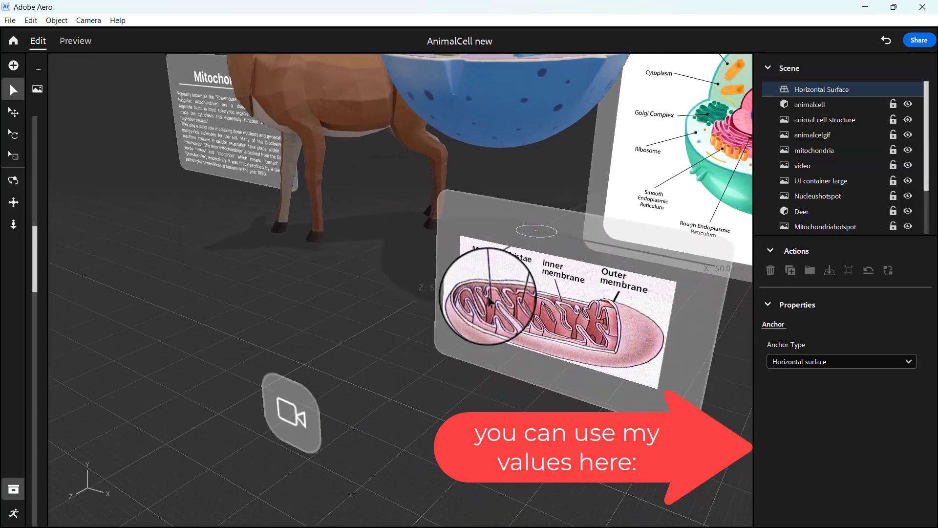
{"action": "left_click", "coordinate": [611, 279]}
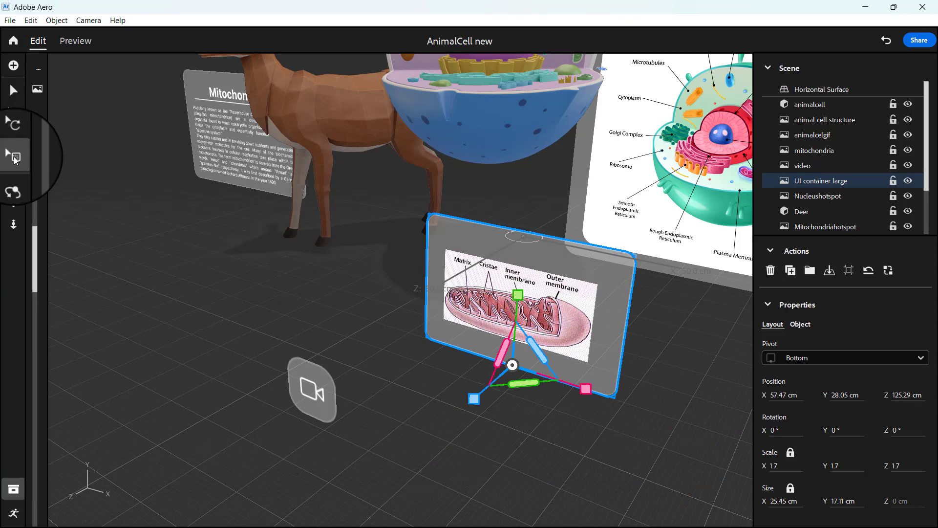
{"action": "left_click_drag", "start_coordinate": [517, 294], "coordinate": [516, 317]}
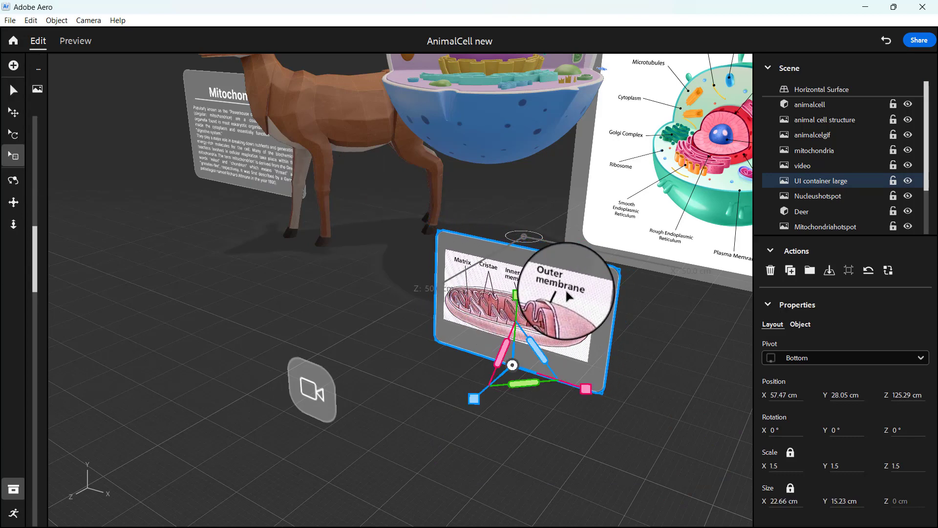
{"action": "left_click", "coordinate": [568, 296]}
{"action": "left_click", "coordinate": [13, 90]}
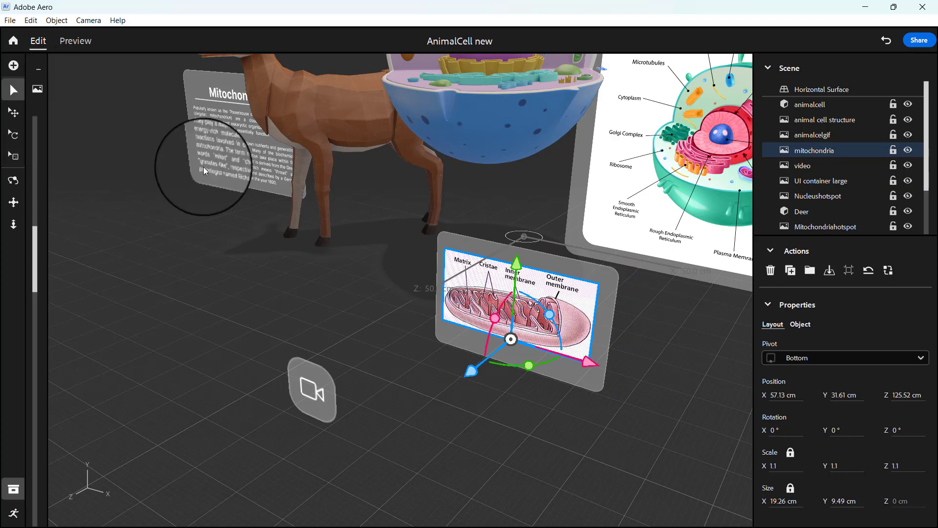
Lower the mitochondria image on the large UI container to about 30.8 cm on Y
{"action": "left_click_drag", "start_coordinate": [516, 268], "coordinate": [516, 273]}
{"action": "left_click", "coordinate": [652, 326]}
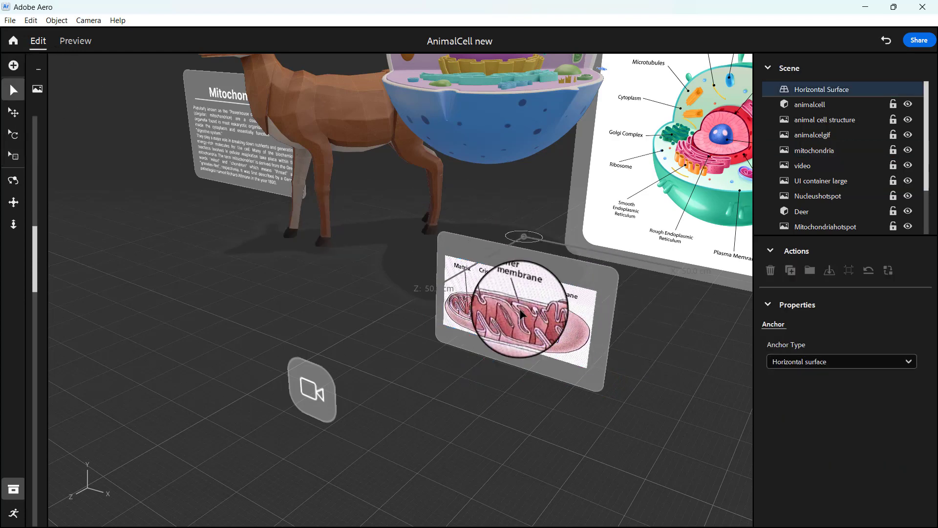
Group the large UI container behind the mitochondria image and name the group InfoMitoGroup
{"action": "left_click", "coordinate": [565, 321]}
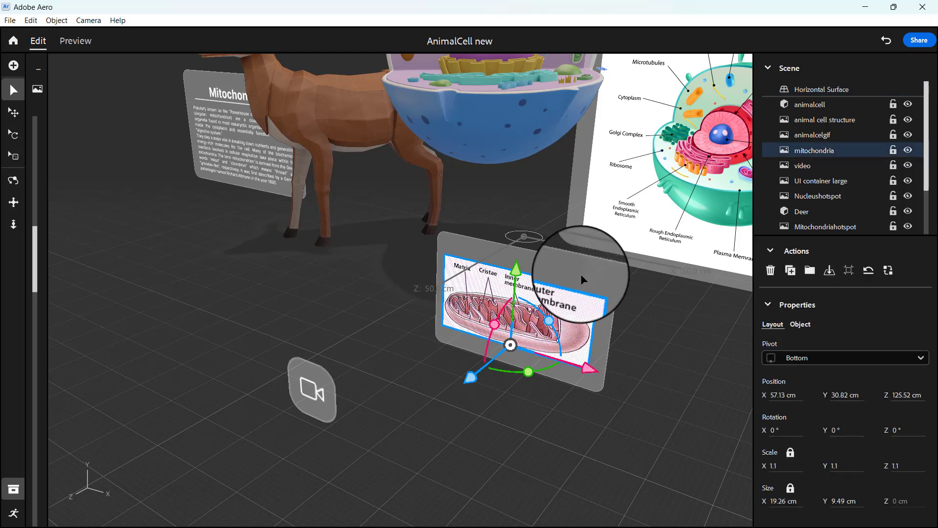
{"action": "key", "text": "ctrl+g"}
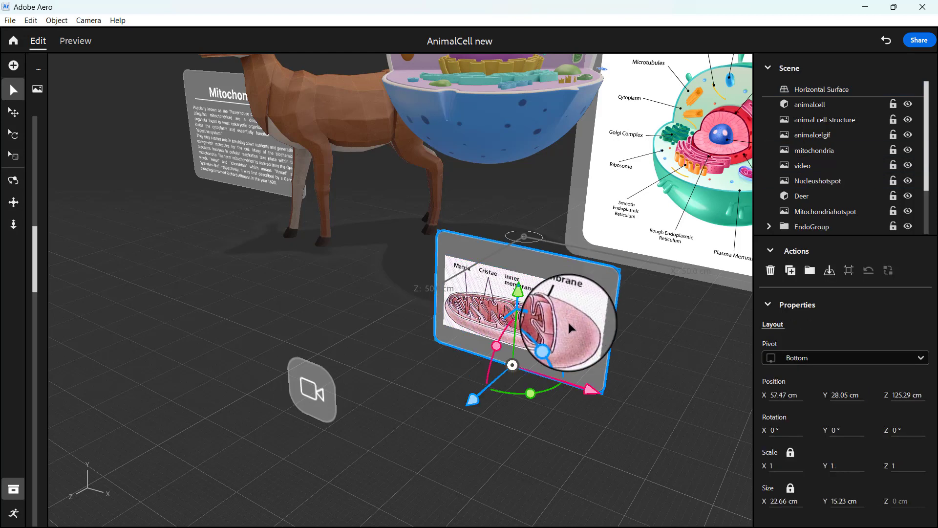
{"action": "scroll", "coordinate": [819, 136], "scroll_direction": "down", "scroll_amount": 4}
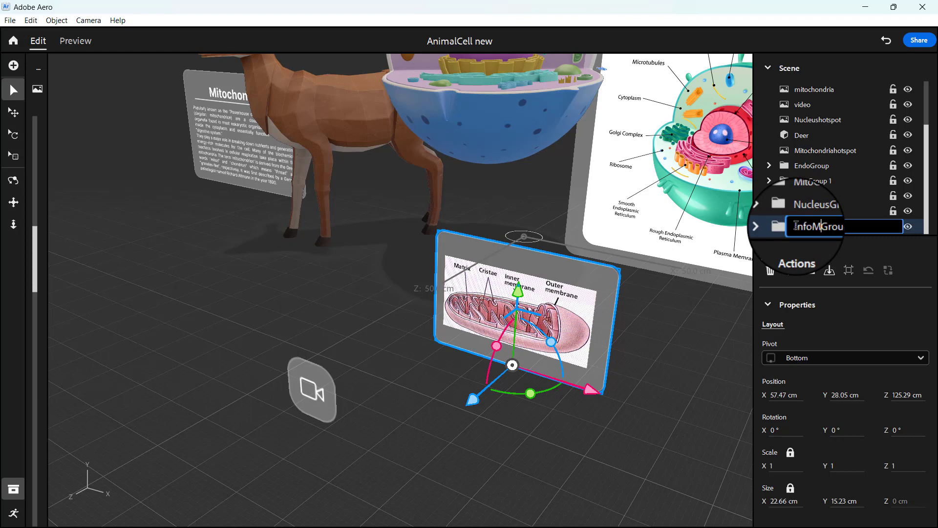
{"action": "left_click", "coordinate": [679, 348]}
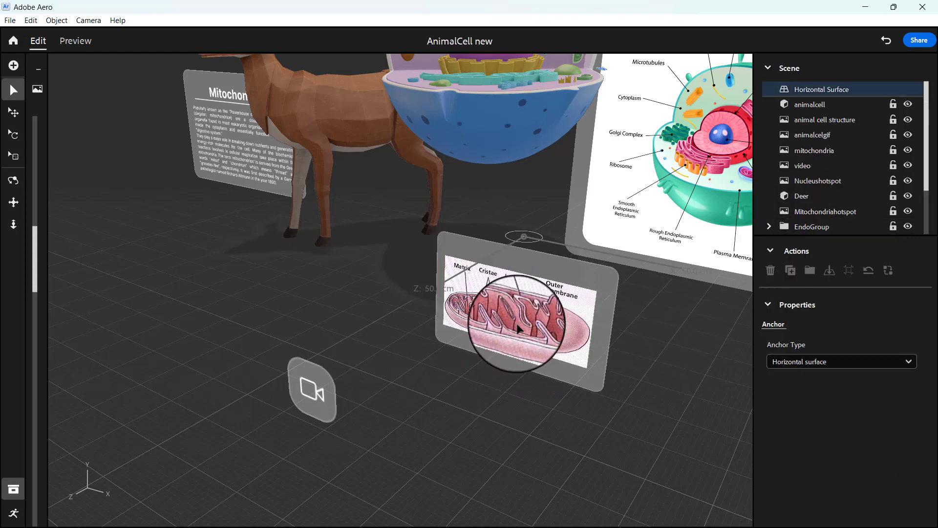
Check the cell animation, the mitochondria image and the contents of InfoMitoGroup in the scene hierarchy
{"action": "scroll", "coordinate": [626, 331], "scroll_direction": "down", "scroll_amount": 5}
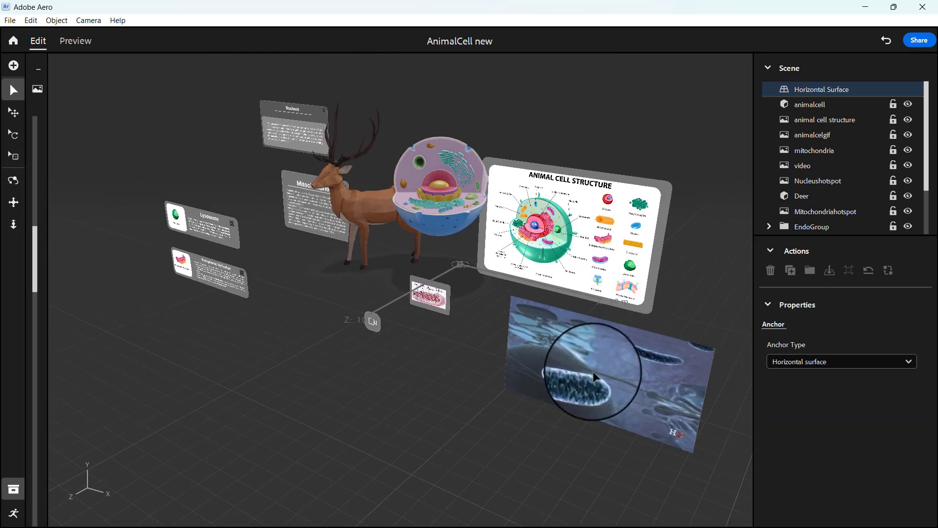
{"action": "left_click", "coordinate": [577, 359]}
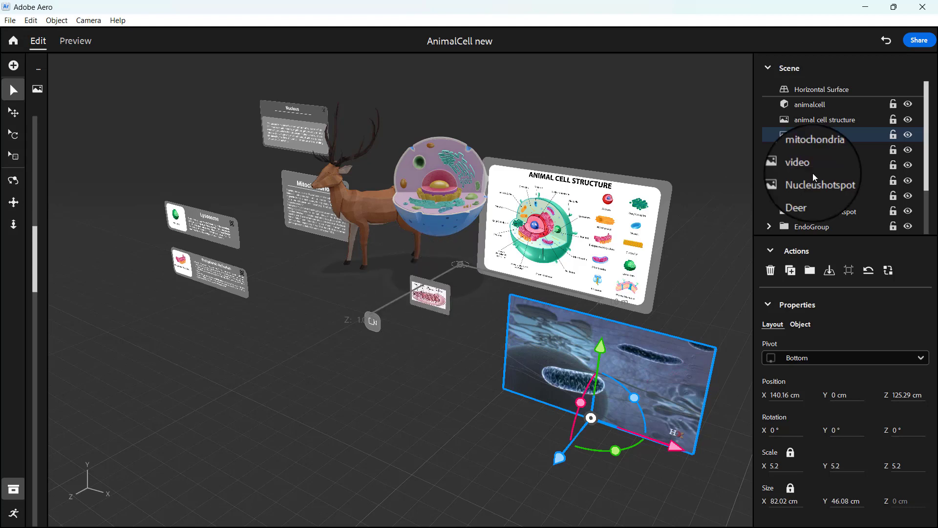
{"action": "left_click", "coordinate": [446, 299]}
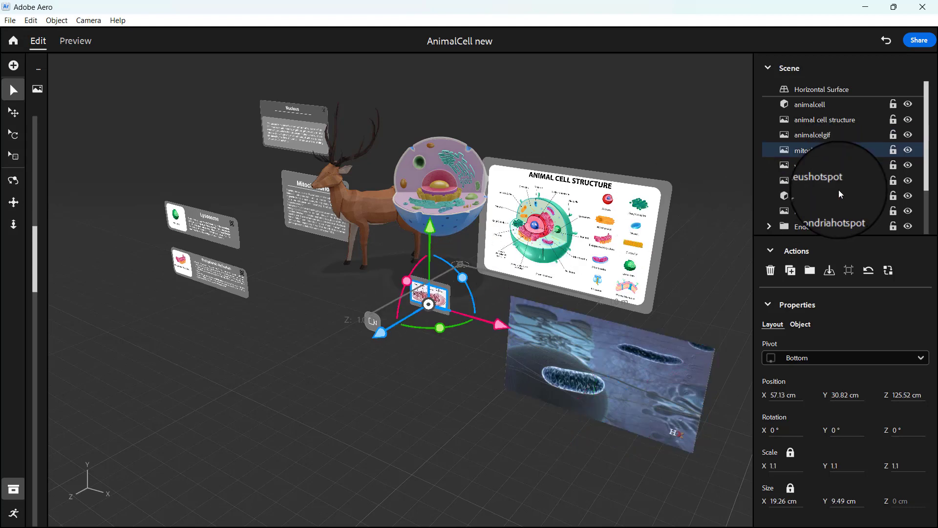
{"action": "scroll", "coordinate": [838, 189], "scroll_direction": "down", "scroll_amount": 2}
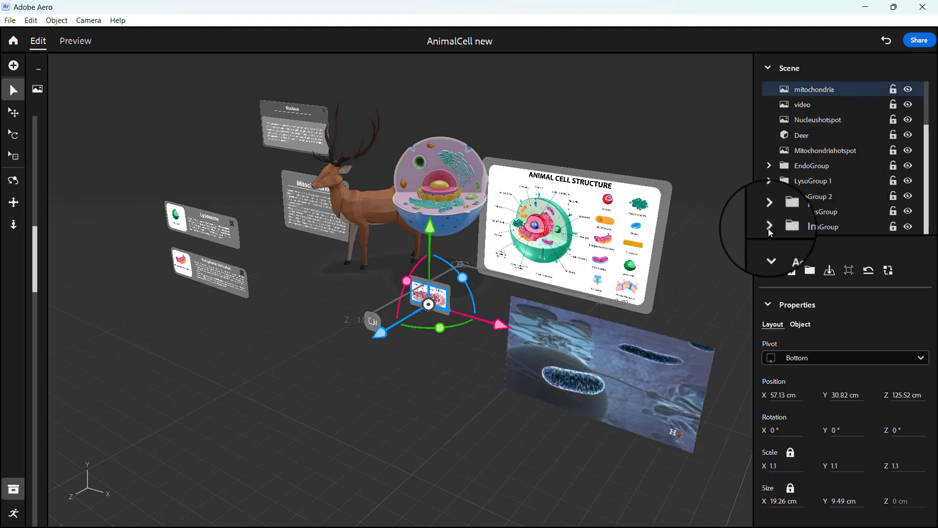
{"action": "scroll", "coordinate": [769, 225], "scroll_direction": "down", "scroll_amount": 1}
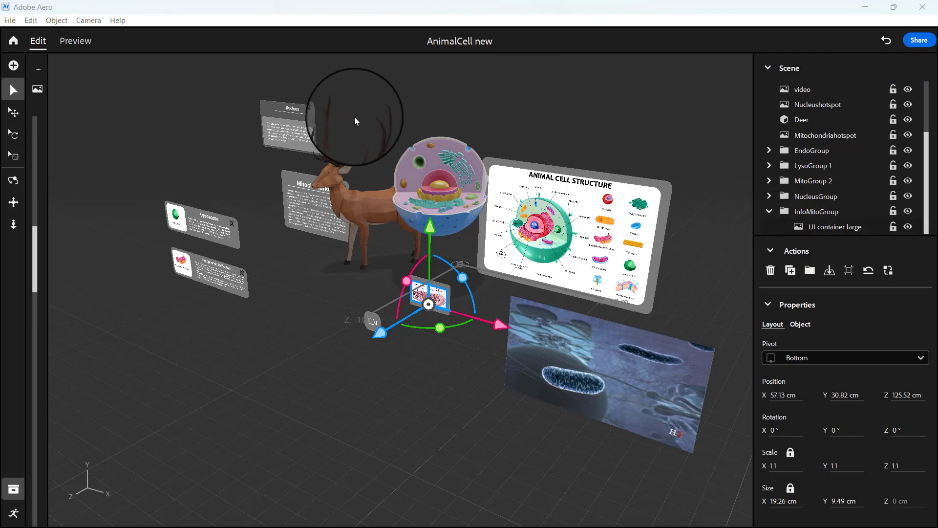
{"action": "left_click", "coordinate": [826, 226]}
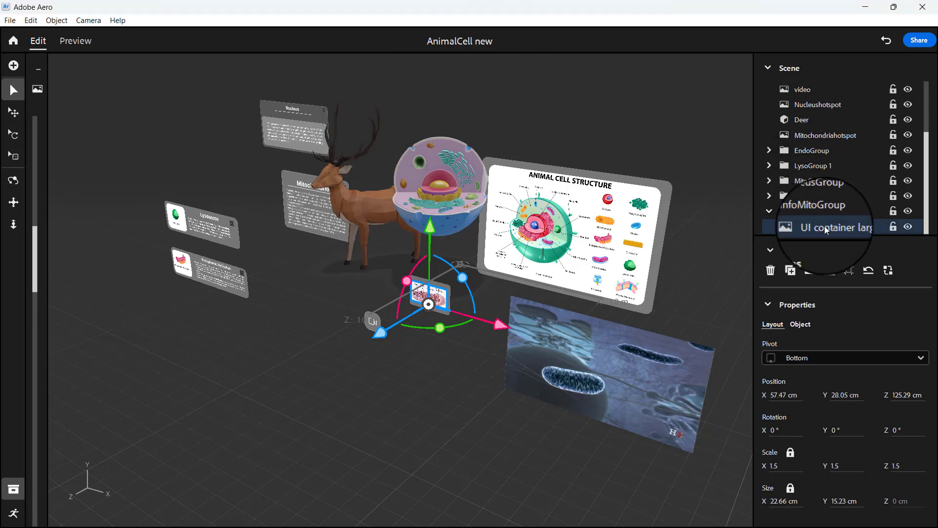
{"action": "left_click", "coordinate": [704, 289]}
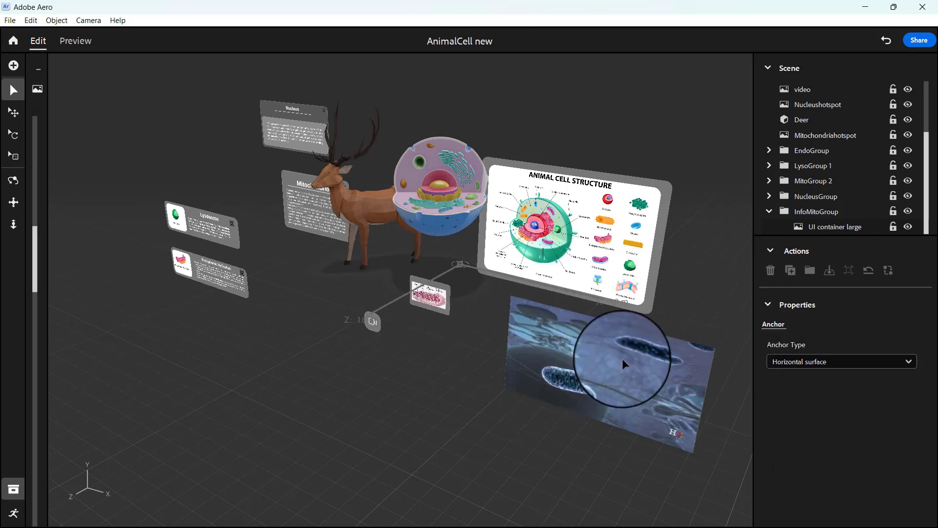
Move the Mitochondrion text panel away from the deer to about -153.3 cm on X
{"action": "left_click_drag", "start_coordinate": [421, 348], "coordinate": [468, 339]}
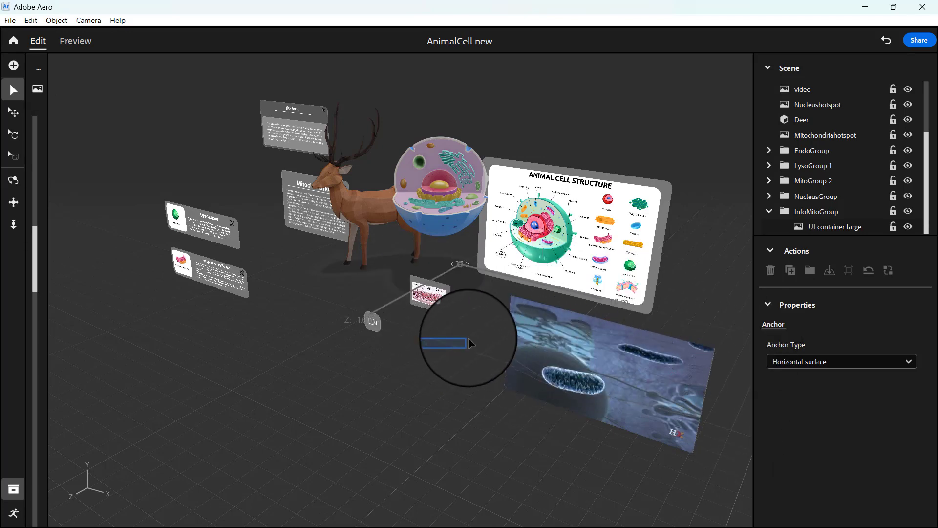
{"action": "key", "text": "1"}
{"action": "left_click_drag", "start_coordinate": [404, 349], "coordinate": [484, 361]}
{"action": "key", "text": "v"}
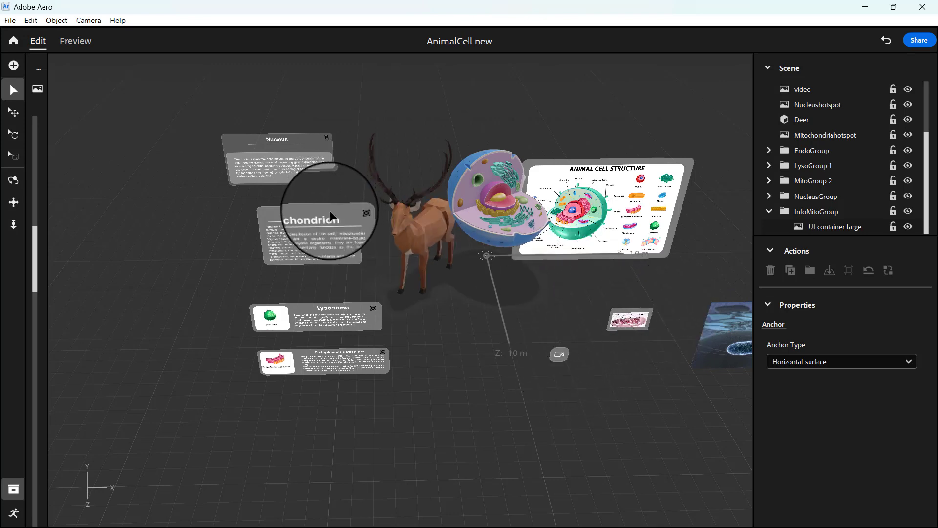
{"action": "left_click", "coordinate": [329, 234]}
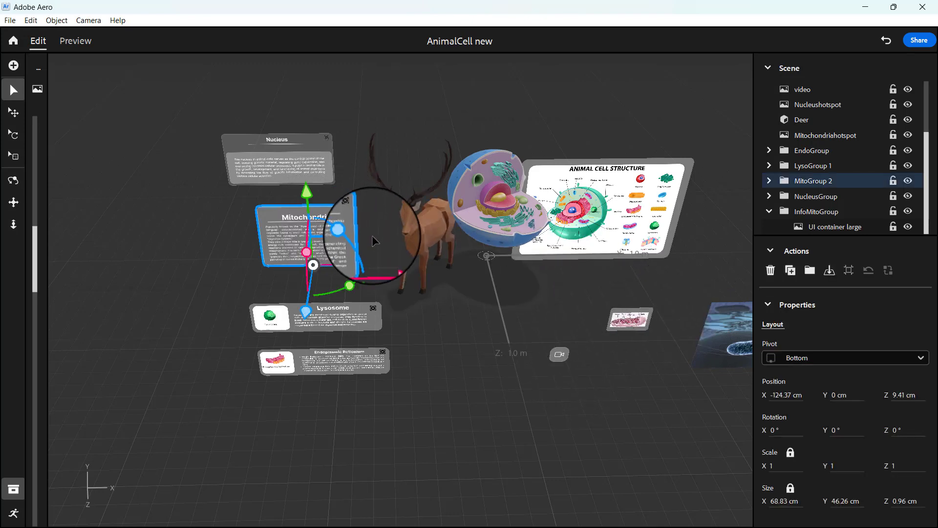
{"action": "mouse_move", "coordinate": [356, 266]}
{"action": "left_mouse_down"}
{"action": "mouse_move", "coordinate": [371, 263]}
{"action": "mouse_move", "coordinate": [355, 268]}
{"action": "left_mouse_up"}
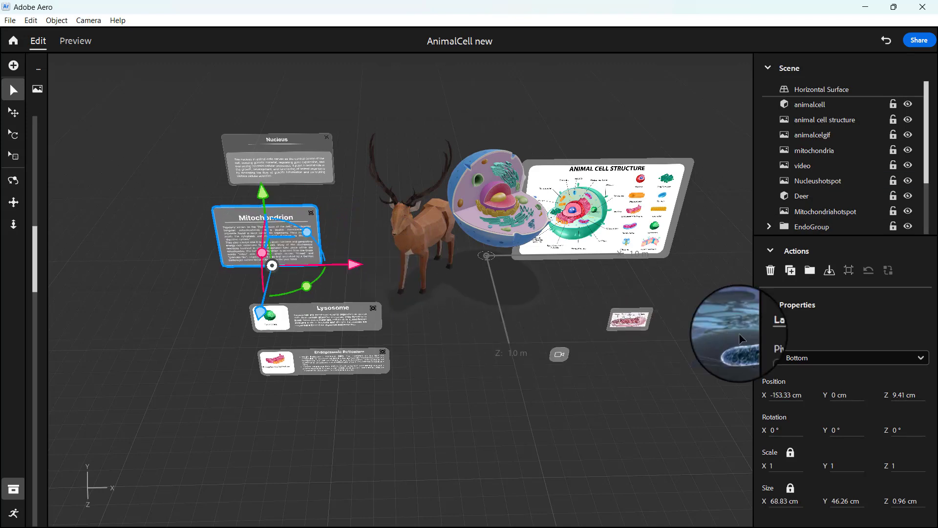
Select the animalcelgif, mitochondria and video images together and move them to about -96 cm on X, back towards the Mitochondrion panel
{"action": "left_click", "coordinate": [714, 338]}
{"action": "left_click", "coordinate": [640, 321], "text": "shift"}
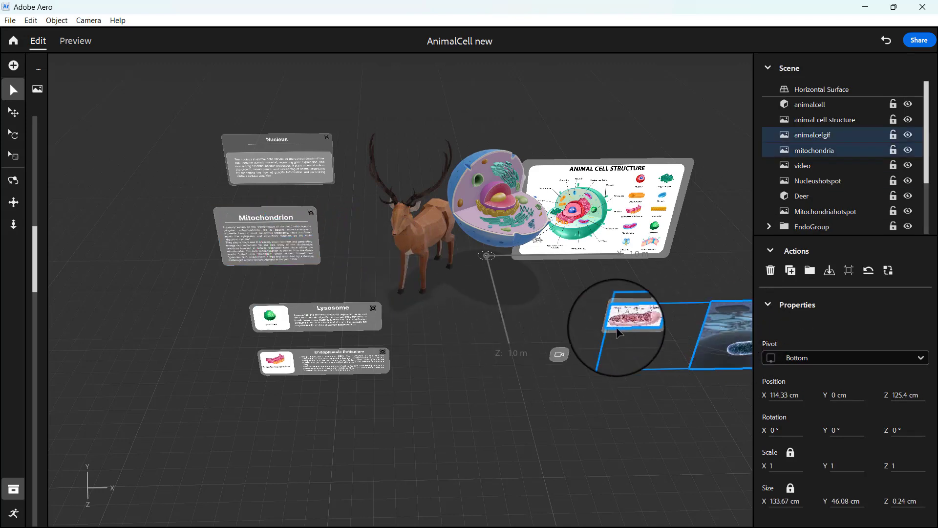
{"action": "left_click", "coordinate": [559, 353], "text": "shift"}
{"action": "right_click_drag", "start_coordinate": [620, 415], "coordinate": [596, 411]}
{"action": "left_click_drag", "start_coordinate": [735, 398], "coordinate": [369, 327]}
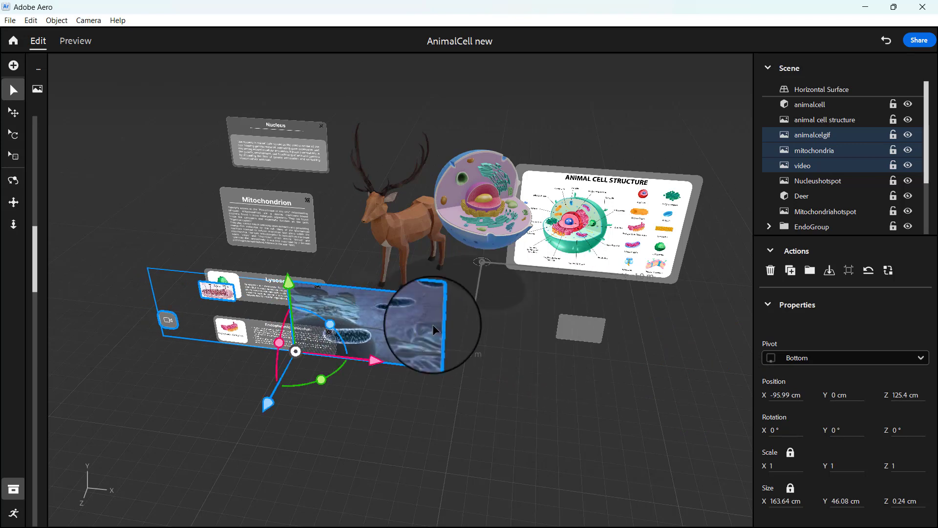
{"action": "left_click_drag", "start_coordinate": [272, 399], "coordinate": [318, 335]}
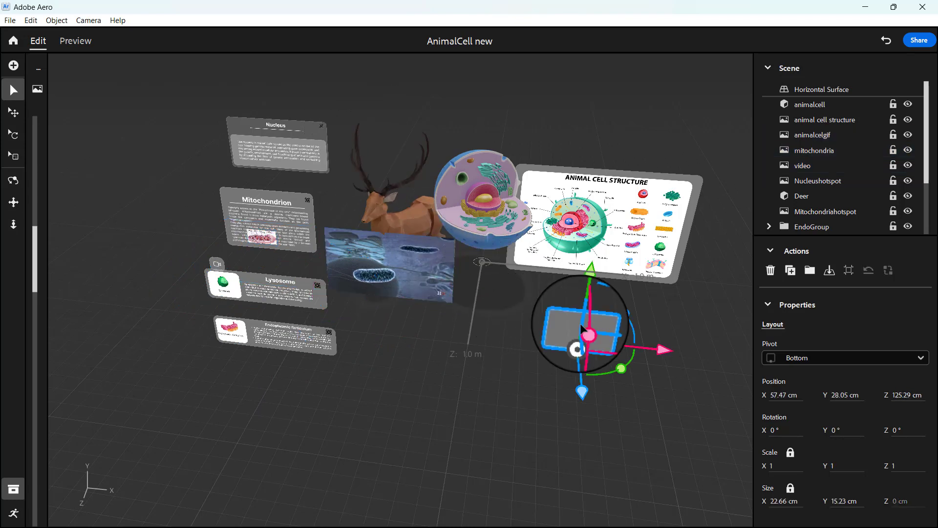
Delete the empty large UI container group left on its own in front of the cell structure chart
{"action": "key", "text": "Delete"}
{"action": "left_click_drag", "start_coordinate": [429, 360], "coordinate": [467, 371]}
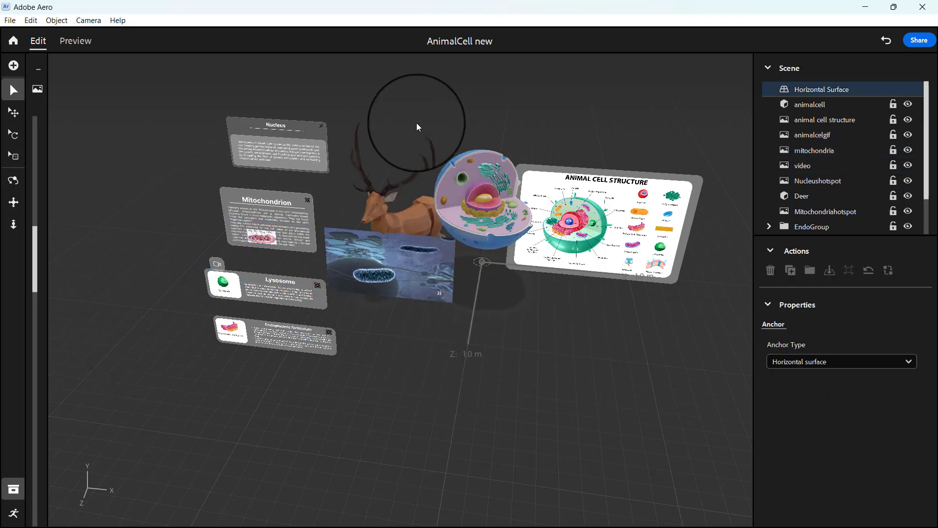
{"action": "scroll", "coordinate": [356, 198], "scroll_direction": "up", "scroll_amount": 5}
{"action": "scroll", "coordinate": [352, 253], "scroll_direction": "up", "scroll_amount": 5}
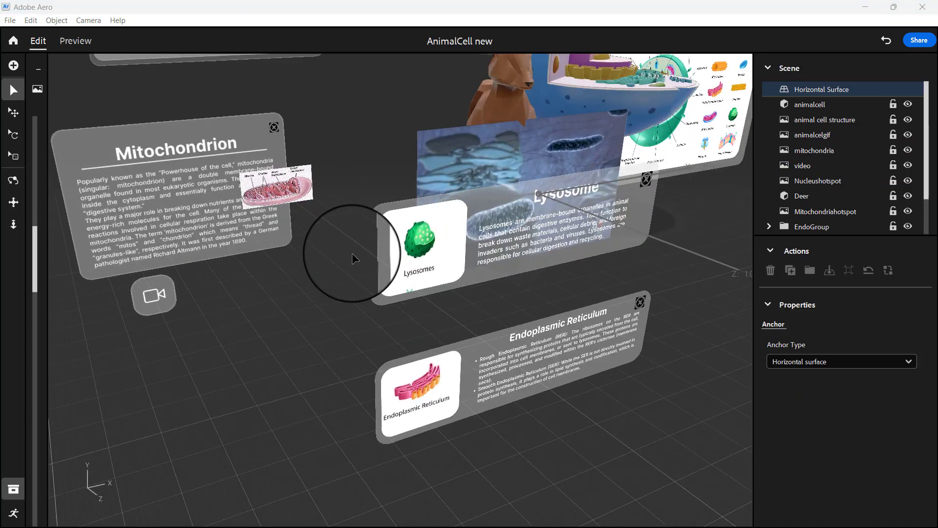
{"action": "left_click_drag", "start_coordinate": [351, 253], "coordinate": [323, 245], "text": "alt"}
{"action": "scroll", "coordinate": [322, 244], "scroll_direction": "down", "scroll_amount": 10}
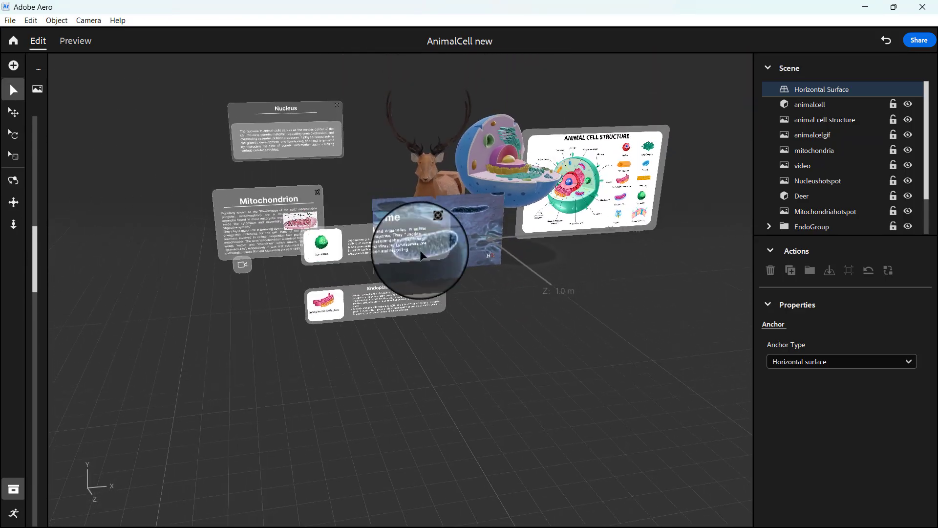
{"action": "left_click_drag", "start_coordinate": [424, 245], "coordinate": [447, 238], "text": "alt"}
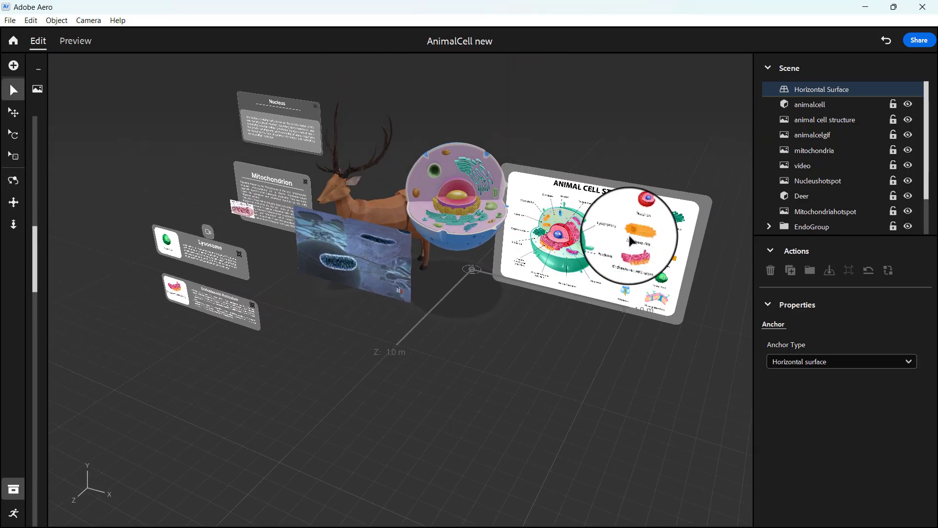
Move the animal cell structure chart along X, farther away from the 3D cell model
{"action": "left_click", "coordinate": [636, 246]}
{"action": "left_click_drag", "start_coordinate": [665, 324], "coordinate": [698, 334]}
{"action": "left_click_drag", "start_coordinate": [596, 357], "coordinate": [579, 367]}
Move the video icon below the Mitochondrion panel to about -212.3 cm on X and 14.9 cm on Z
{"action": "right_click_drag", "start_coordinate": [487, 290], "coordinate": [547, 284]}
{"action": "left_click", "coordinate": [371, 293]}
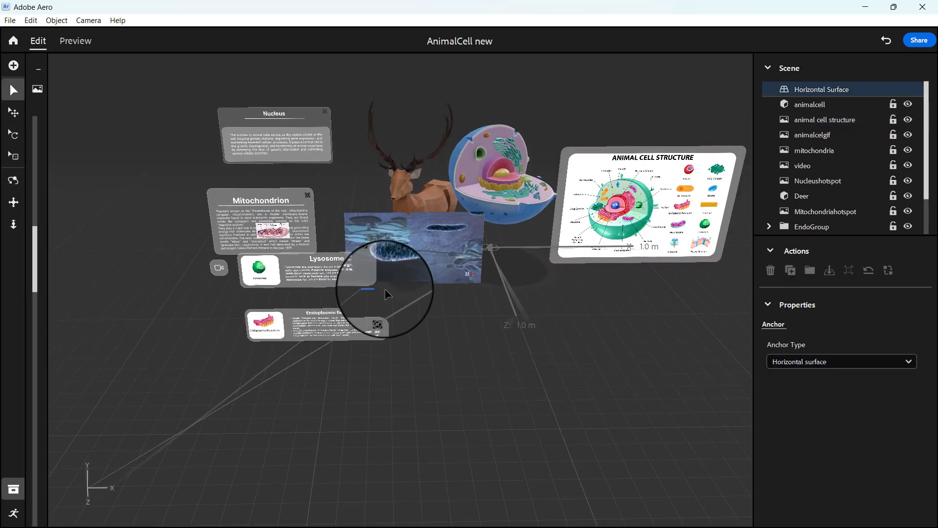
{"action": "right_click_drag", "start_coordinate": [456, 309], "coordinate": [489, 303]}
{"action": "left_click", "coordinate": [288, 296]}
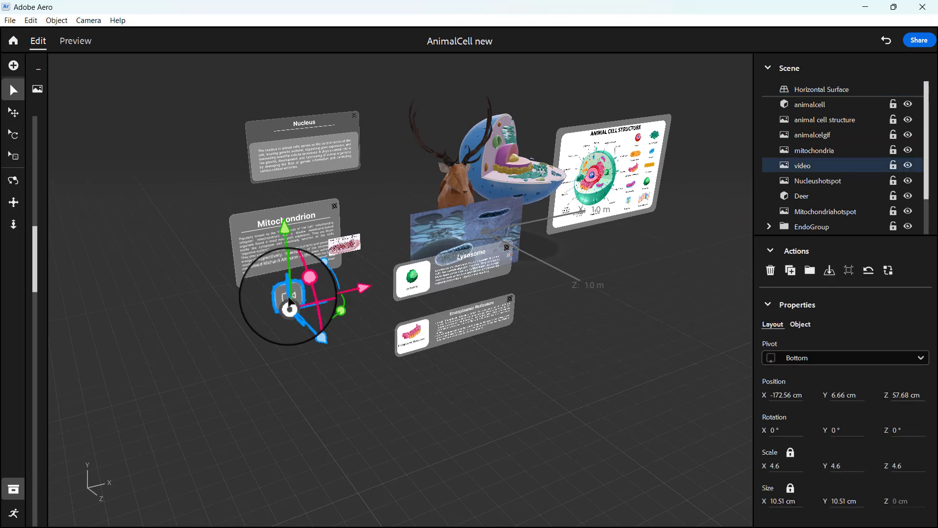
{"action": "mouse_move", "coordinate": [302, 299]}
{"action": "left_mouse_down"}
{"action": "mouse_move", "coordinate": [350, 291]}
{"action": "mouse_move", "coordinate": [288, 301]}
{"action": "left_mouse_up"}
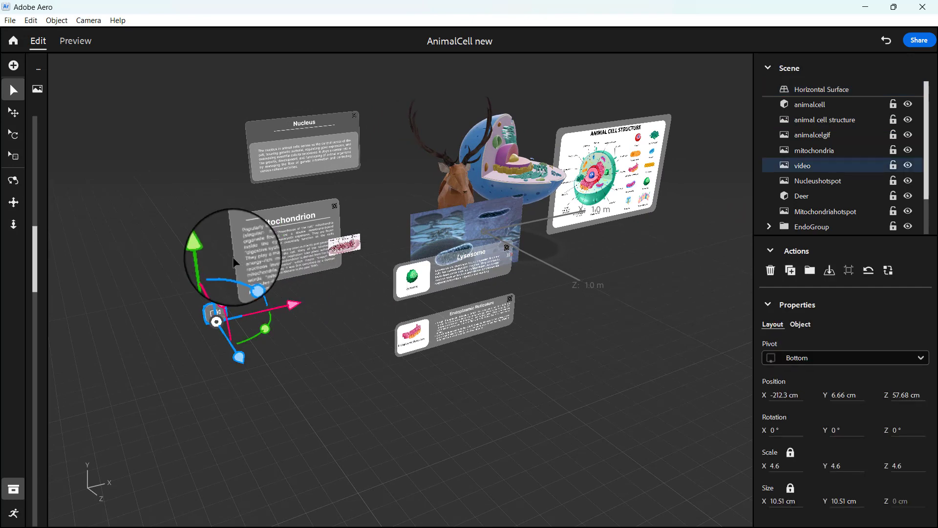
{"action": "left_click_drag", "start_coordinate": [243, 362], "coordinate": [216, 318]}
{"action": "left_click", "coordinate": [316, 347]}
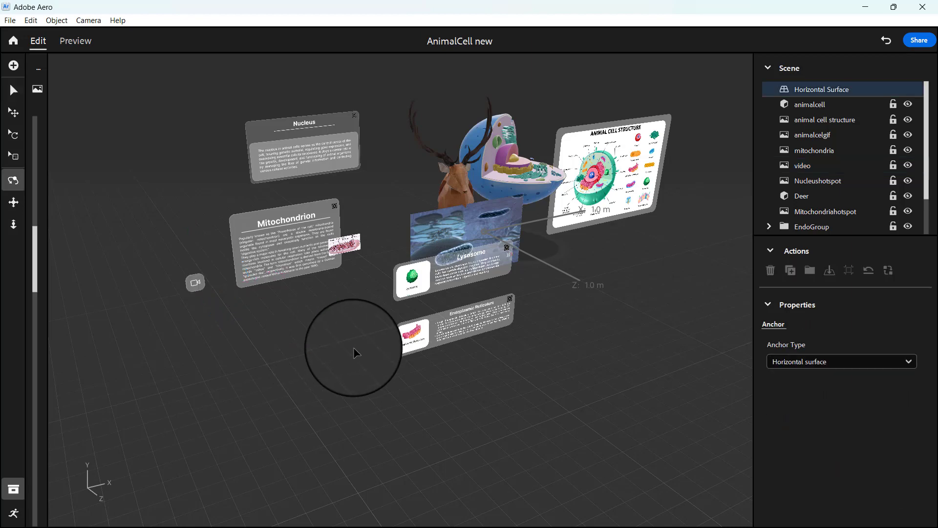
Adjust the video icon's depth to about 9.9 cm on Z, in line with the Mitochondrion panel
{"action": "left_click_drag", "start_coordinate": [353, 346], "coordinate": [454, 343], "text": "alt"}
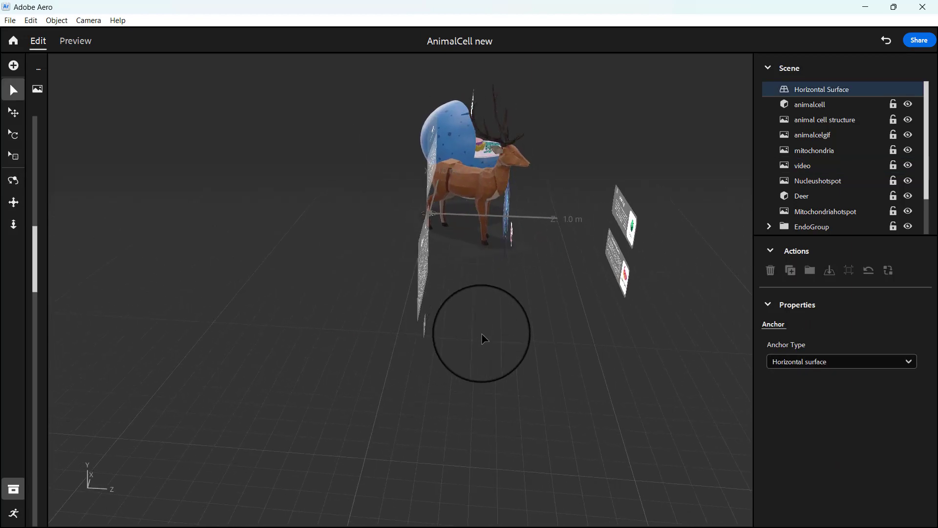
{"action": "scroll", "coordinate": [482, 337], "scroll_direction": "up", "scroll_amount": 5}
{"action": "mouse_move", "coordinate": [530, 398]}
{"action": "left_mouse_down", "text": "alt"}
{"action": "mouse_move", "coordinate": [523, 362]}
{"action": "mouse_move", "coordinate": [529, 380]}
{"action": "left_mouse_up", "text": "alt"}
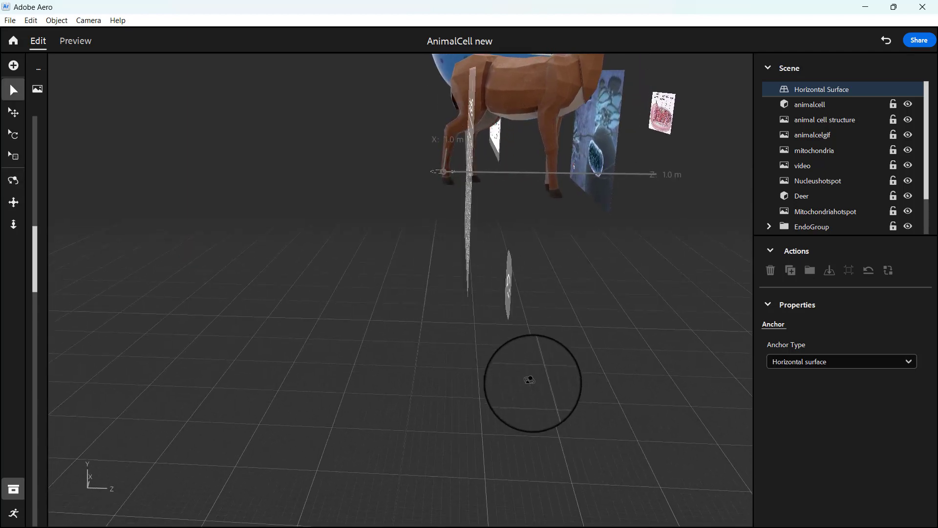
{"action": "left_click", "coordinate": [514, 292]}
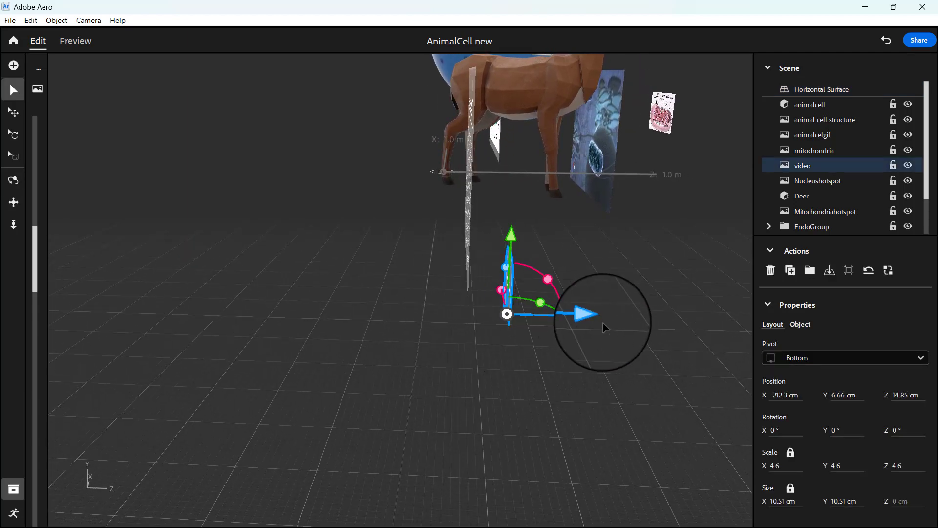
{"action": "mouse_move", "coordinate": [602, 322]}
{"action": "left_mouse_down", "text": "alt"}
{"action": "mouse_move", "coordinate": [457, 335]}
{"action": "mouse_move", "coordinate": [683, 296]}
{"action": "mouse_move", "coordinate": [557, 328]}
{"action": "mouse_move", "coordinate": [506, 312]}
{"action": "mouse_move", "coordinate": [476, 315]}
{"action": "mouse_move", "coordinate": [586, 325]}
{"action": "mouse_move", "coordinate": [570, 314]}
{"action": "mouse_move", "coordinate": [614, 314]}
{"action": "mouse_move", "coordinate": [560, 321]}
{"action": "mouse_move", "coordinate": [591, 320]}
{"action": "mouse_move", "coordinate": [655, 292]}
{"action": "mouse_move", "coordinate": [498, 335]}
{"action": "mouse_move", "coordinate": [588, 314]}
{"action": "left_mouse_up", "text": "alt"}
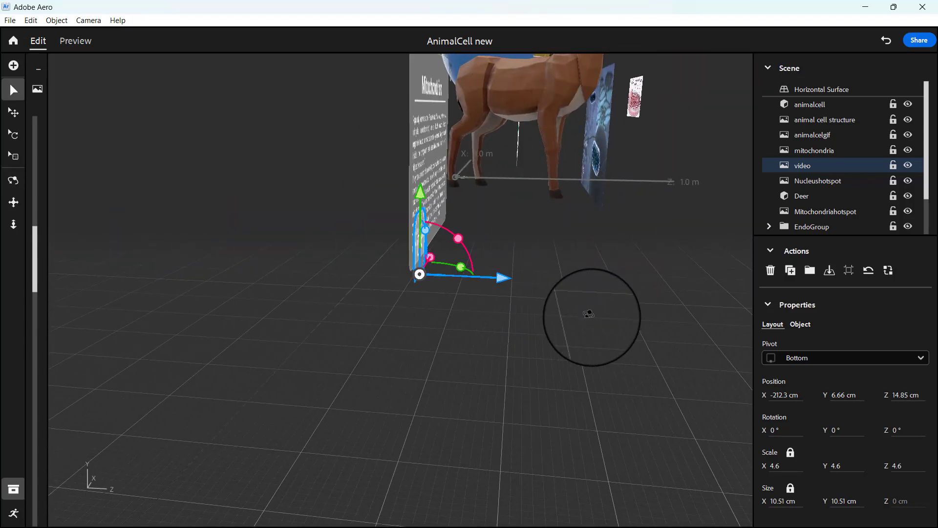
{"action": "left_click_drag", "start_coordinate": [512, 280], "coordinate": [492, 285]}
{"action": "left_click_drag", "start_coordinate": [487, 328], "coordinate": [669, 245], "text": "alt"}
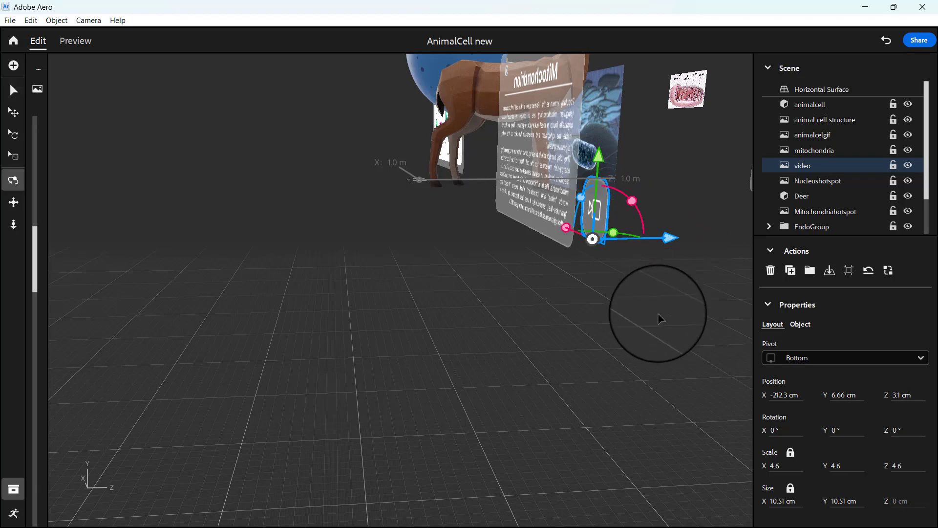
{"action": "left_click_drag", "start_coordinate": [659, 318], "coordinate": [576, 357], "text": "alt"}
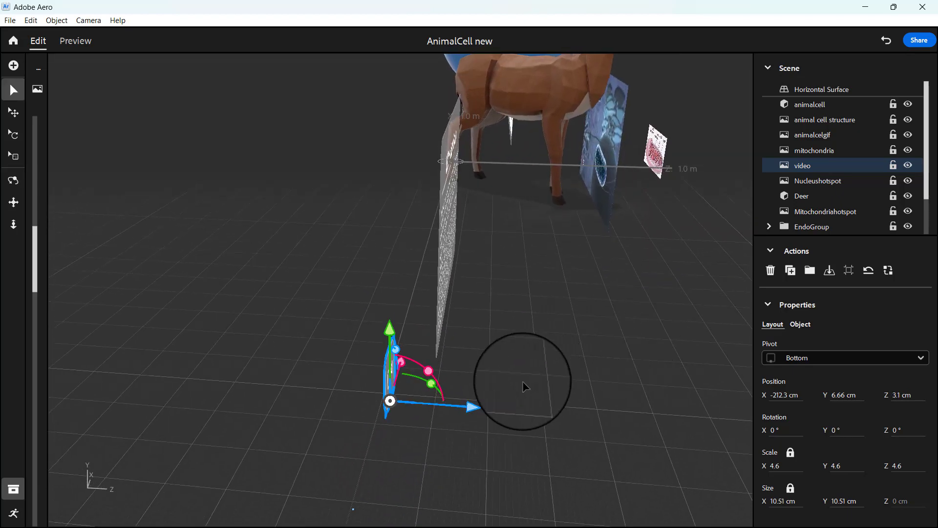
{"action": "left_click_drag", "start_coordinate": [475, 413], "coordinate": [535, 436]}
{"action": "left_click", "coordinate": [570, 429]}
Move the video icon along X until it sits close beside the Mitochondrion panel's lower edge
{"action": "left_click", "coordinate": [242, 452]}
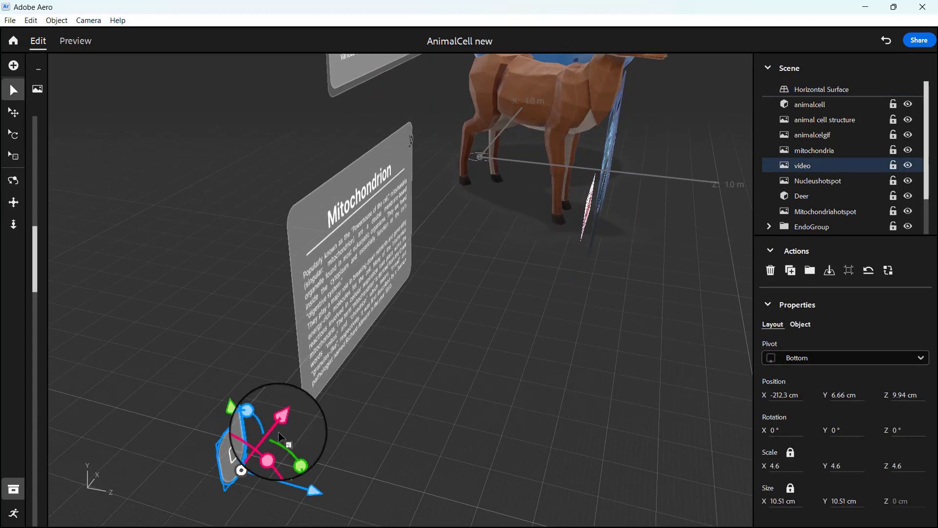
{"action": "left_click_drag", "start_coordinate": [286, 422], "coordinate": [325, 393]}
{"action": "left_click", "coordinate": [375, 352]}
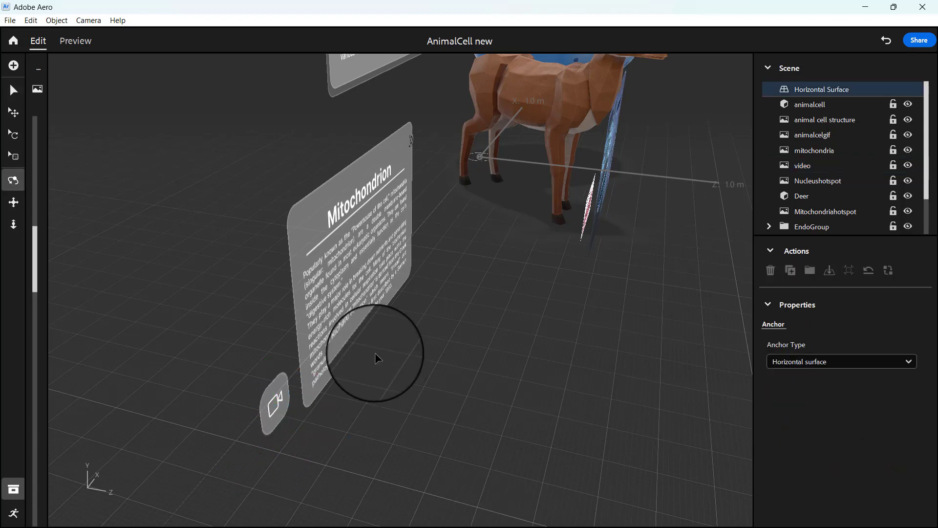
Move the video icon along Z to about 8.7 cm so it lines up edge-on with the Mitochondrion panel
{"action": "left_click_drag", "start_coordinate": [374, 353], "coordinate": [412, 336], "text": "alt"}
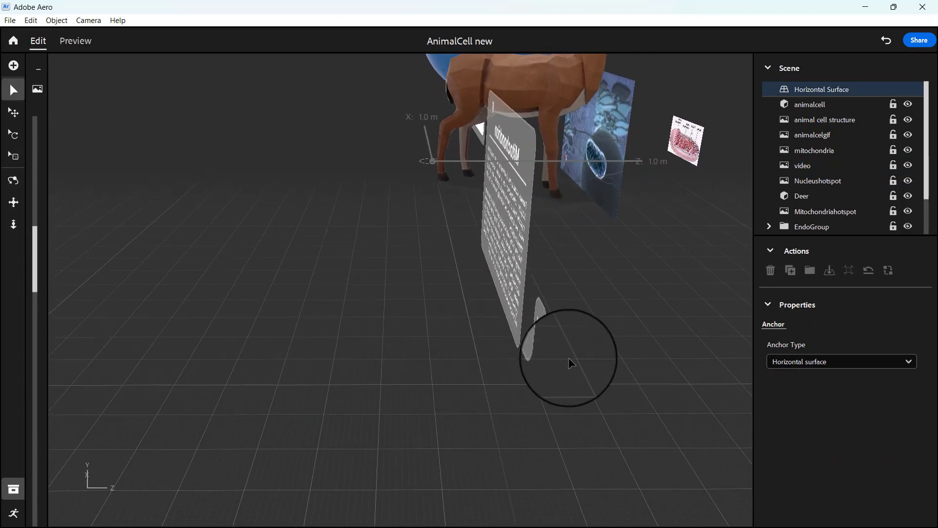
{"action": "left_click_drag", "start_coordinate": [570, 362], "coordinate": [555, 346], "text": "alt"}
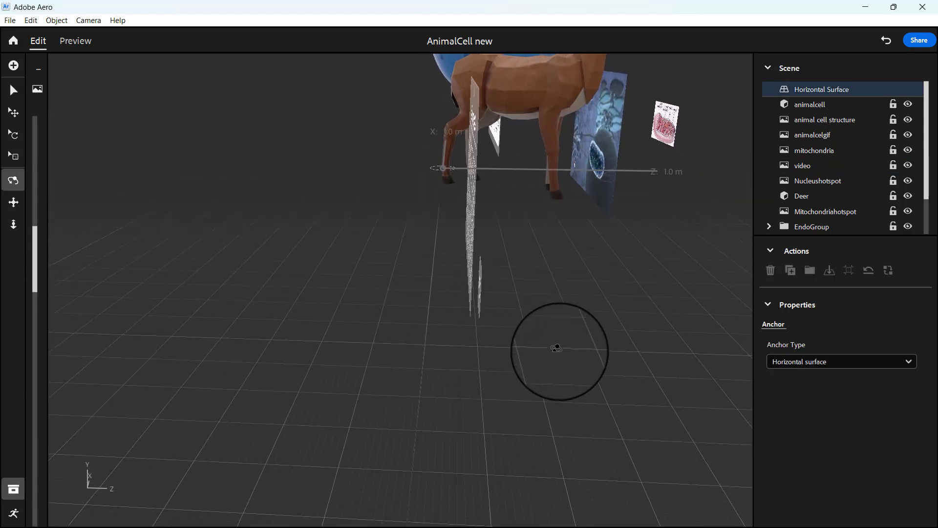
{"action": "left_click", "coordinate": [482, 300]}
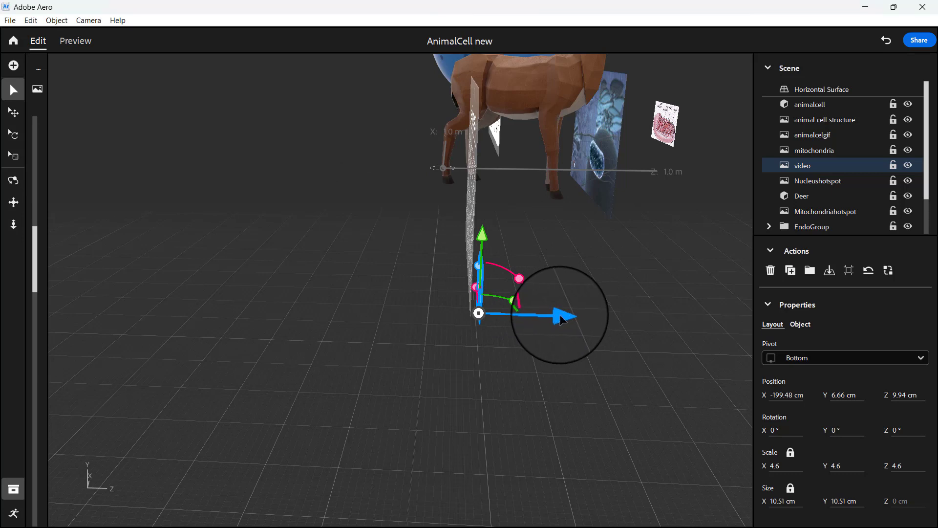
{"action": "left_click_drag", "start_coordinate": [560, 317], "coordinate": [552, 317]}
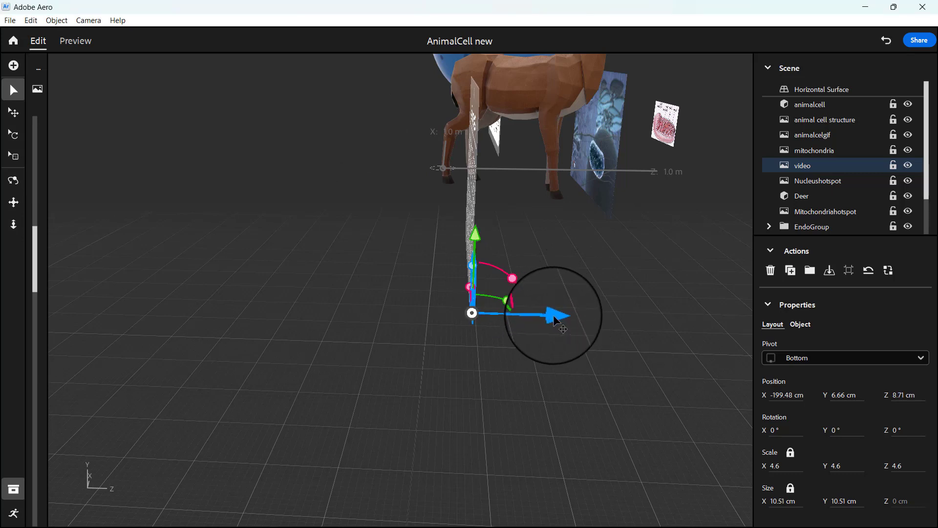
{"action": "left_click", "coordinate": [442, 169]}
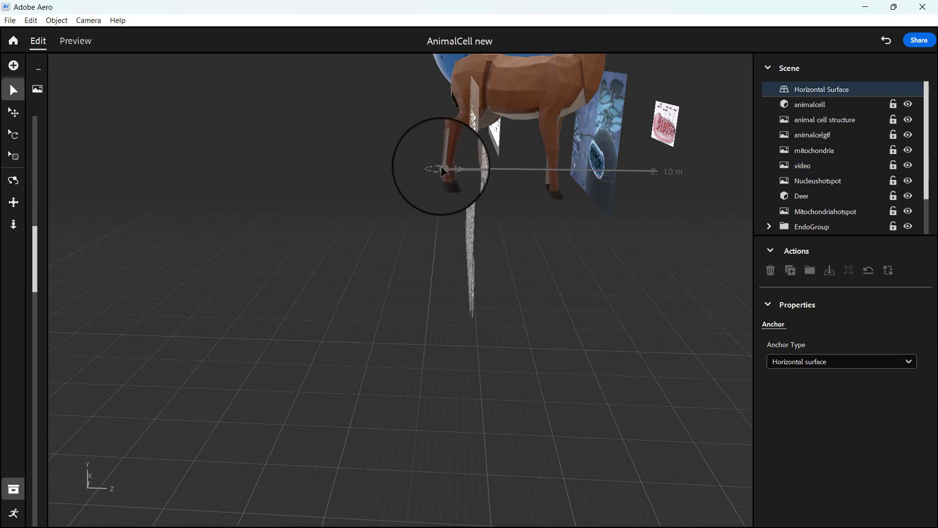
Compare the position values of the Mitochondrion panel and the video icon, especially on Z, to check their depth alignment
{"action": "left_click", "coordinate": [476, 182]}
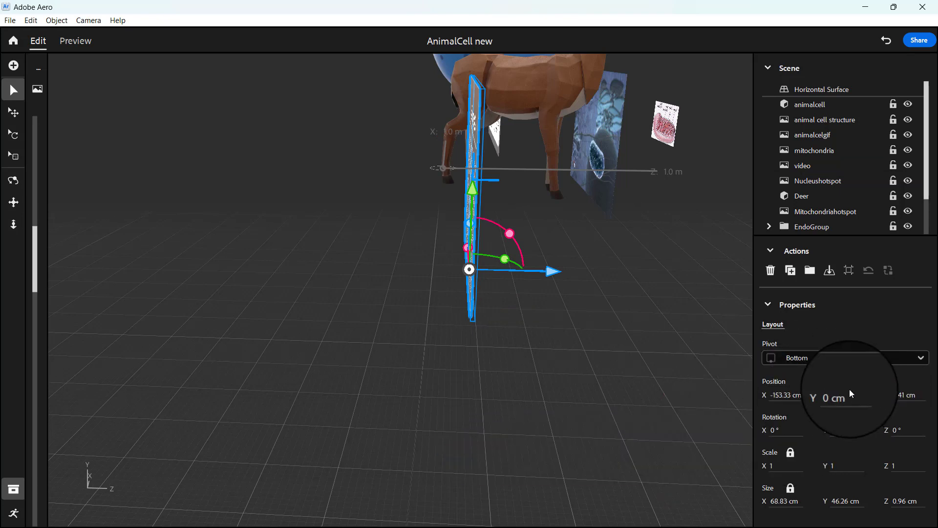
{"action": "left_click", "coordinate": [552, 327]}
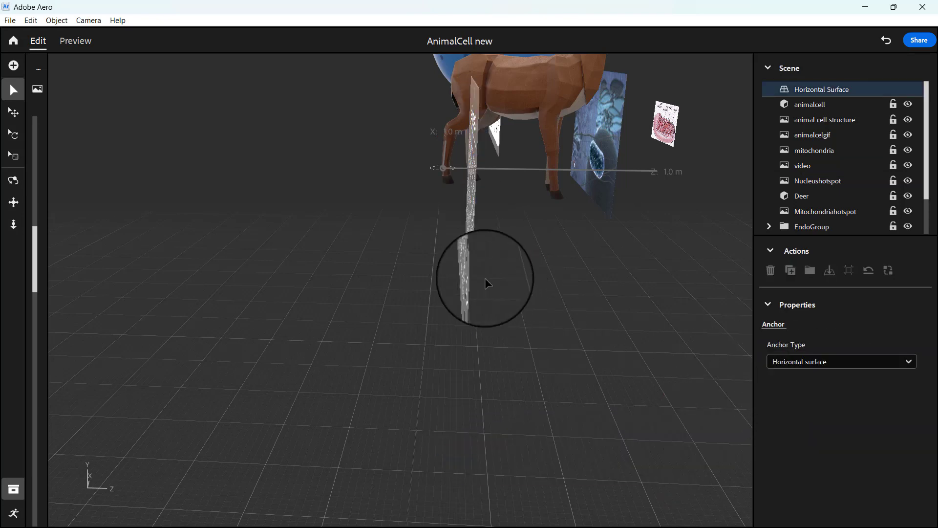
{"action": "left_click", "coordinate": [477, 284]}
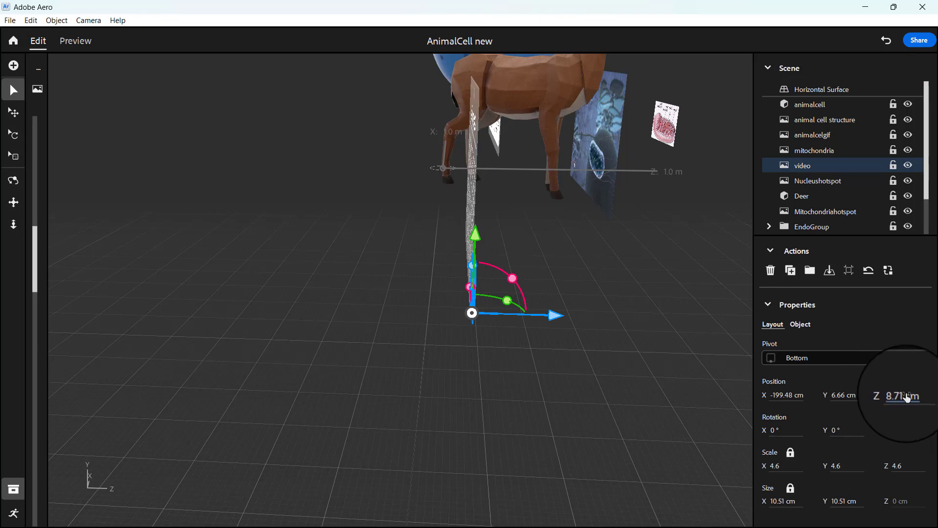
{"action": "left_click", "coordinate": [472, 205]}
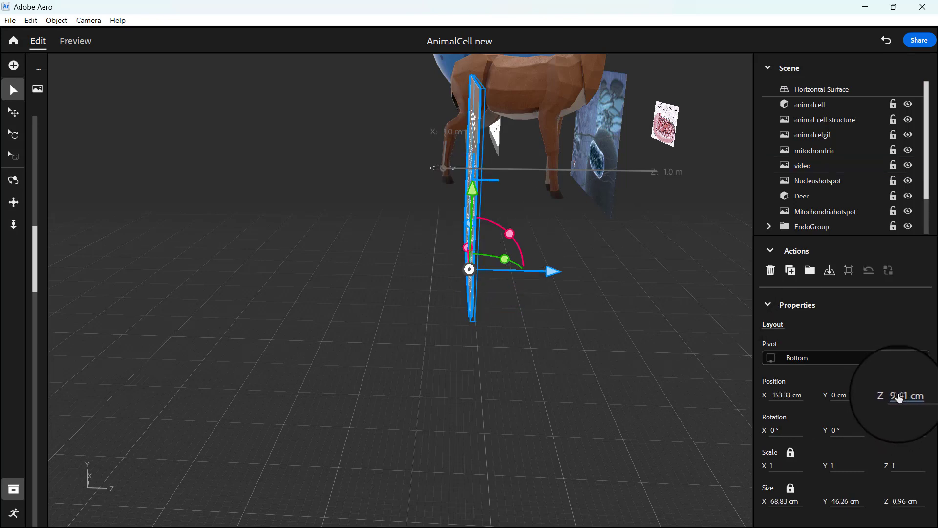
{"action": "left_click", "coordinate": [498, 300]}
{"action": "left_click", "coordinate": [474, 287]}
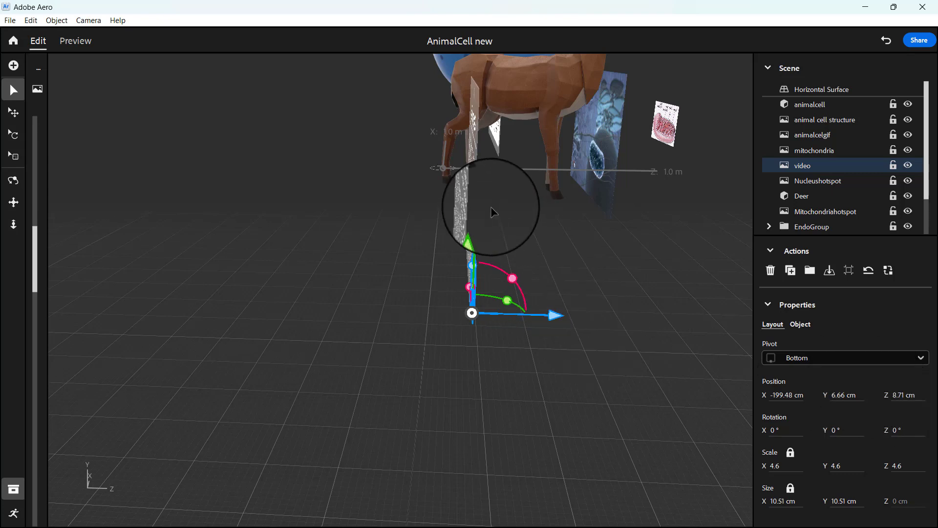
{"action": "left_click", "coordinate": [620, 347]}
{"action": "key", "text": "o"}
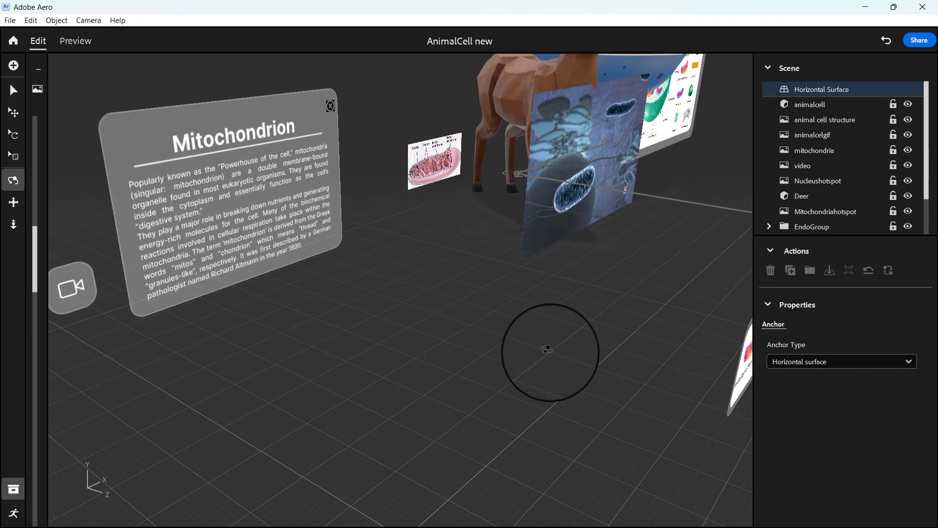